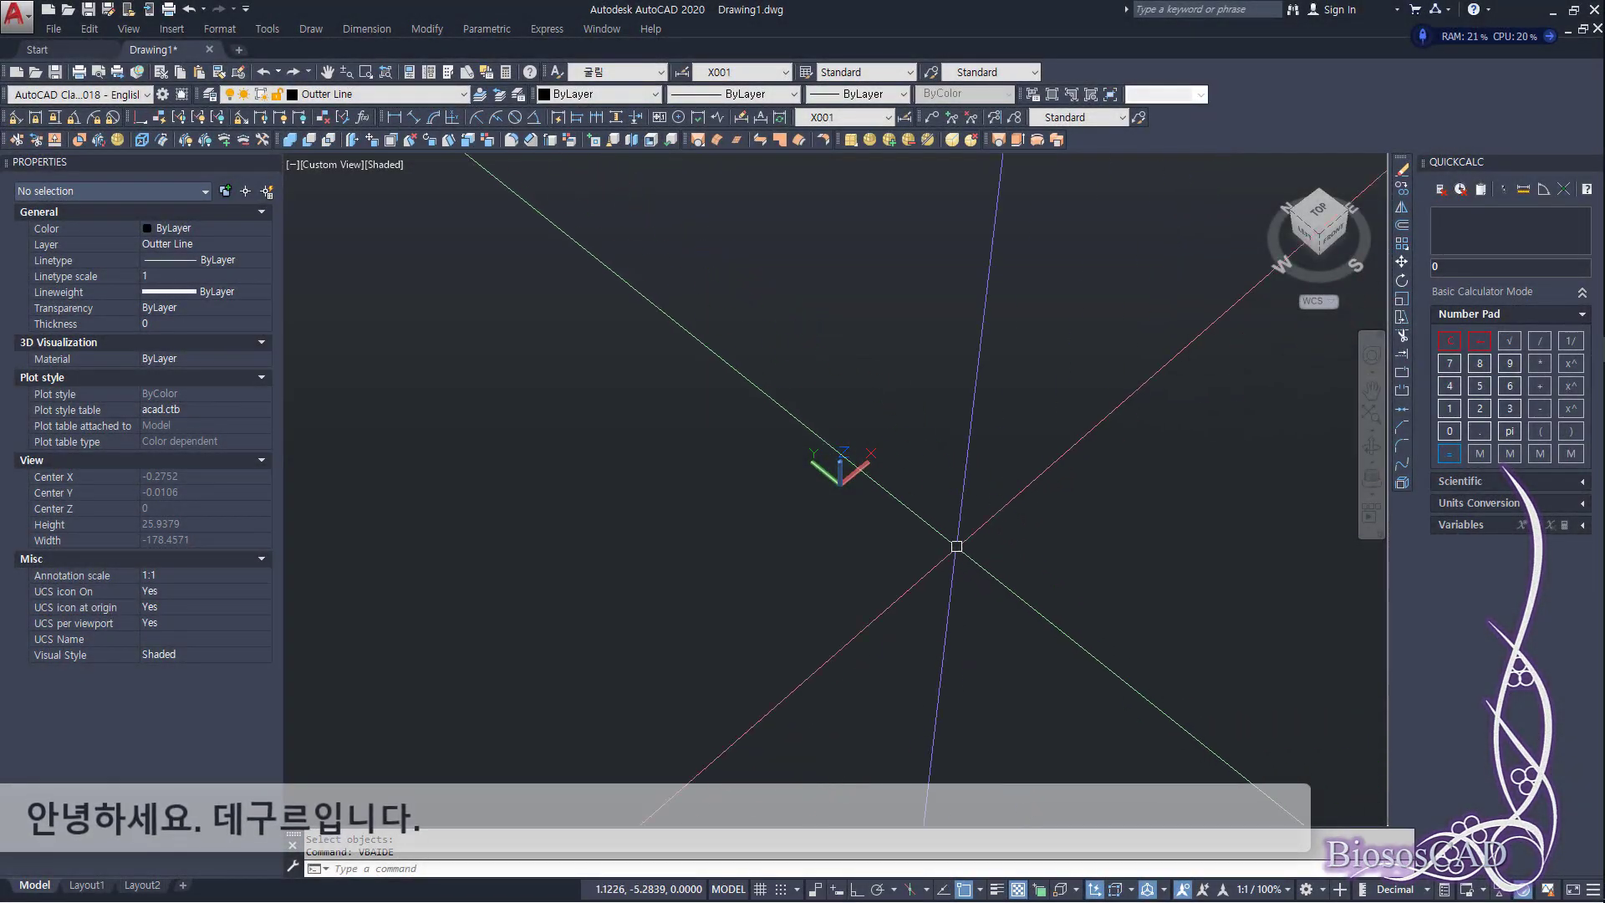
Step: Orbit the empty model space to the SW Isometric view
mouse_move(1325, 241)
left_mouse_down()
mouse_move(1293, 194)
mouse_move(1262, 202)
left_mouse_up()
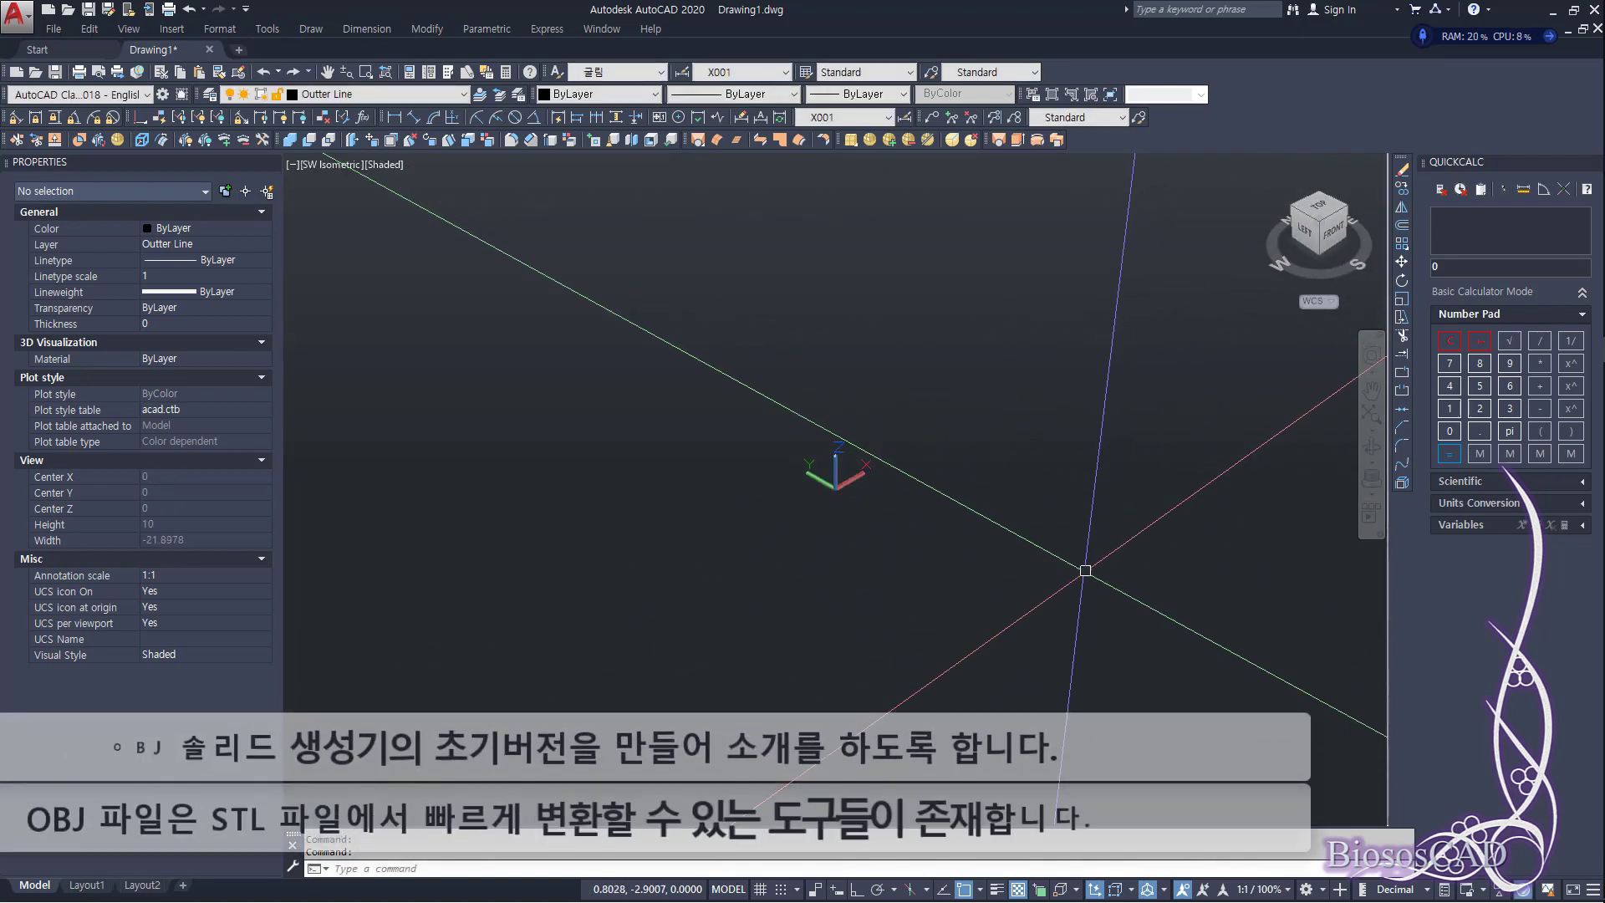
Step: Launch the OBJ model generator from the CADVBA macro, with path F:\STLtoOBJ\
type("1")
key("Return")
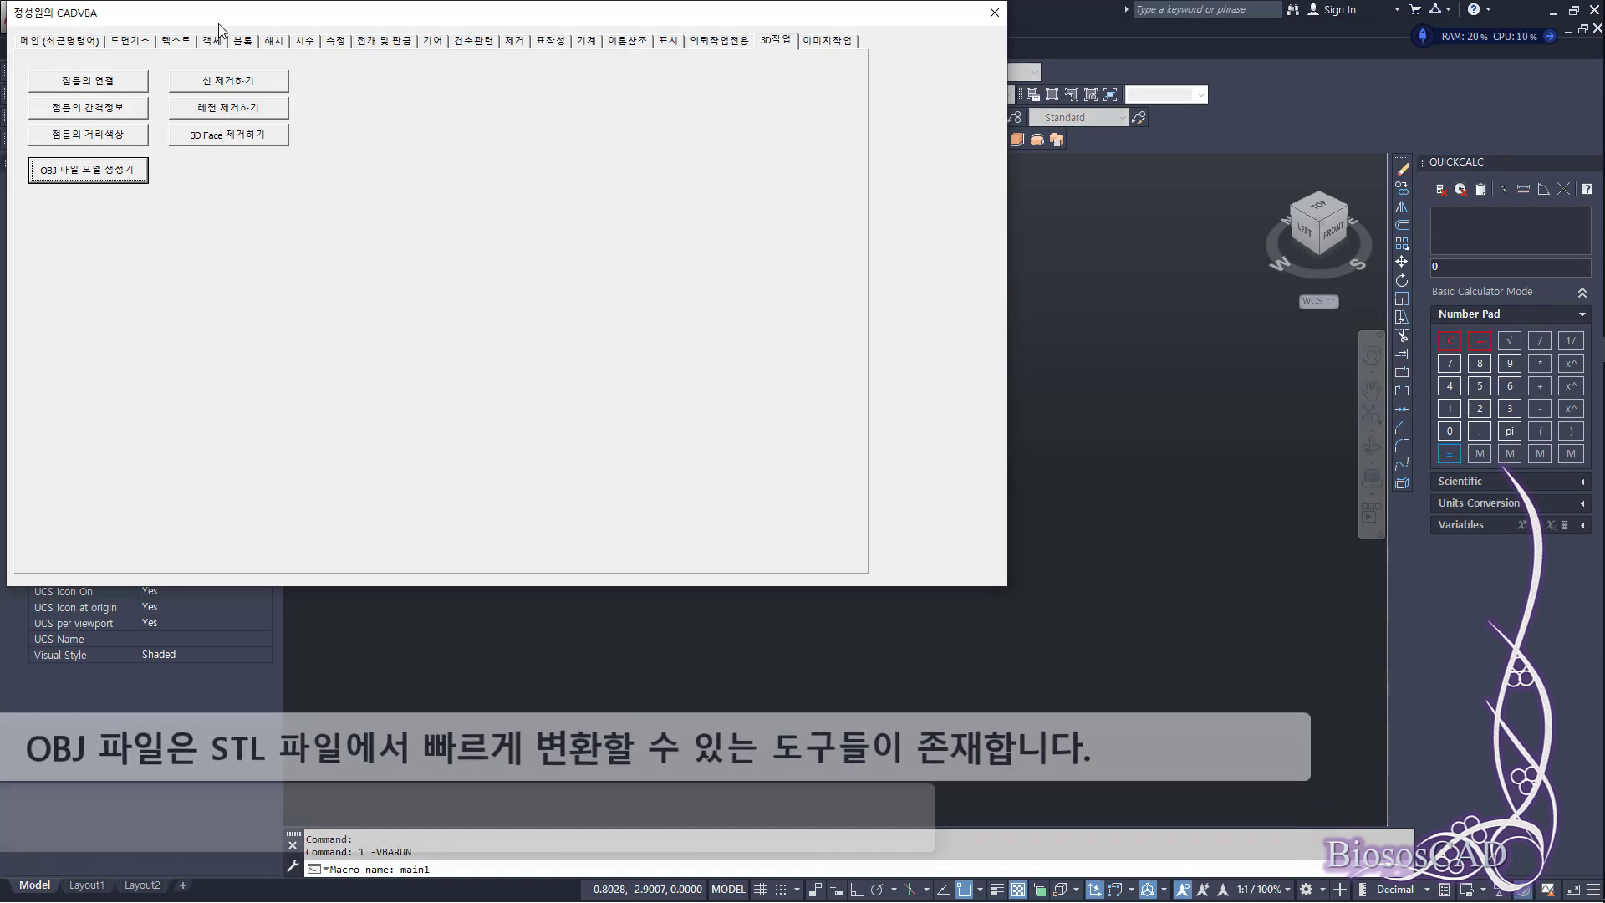
left_click_drag(246, 14, 551, 161)
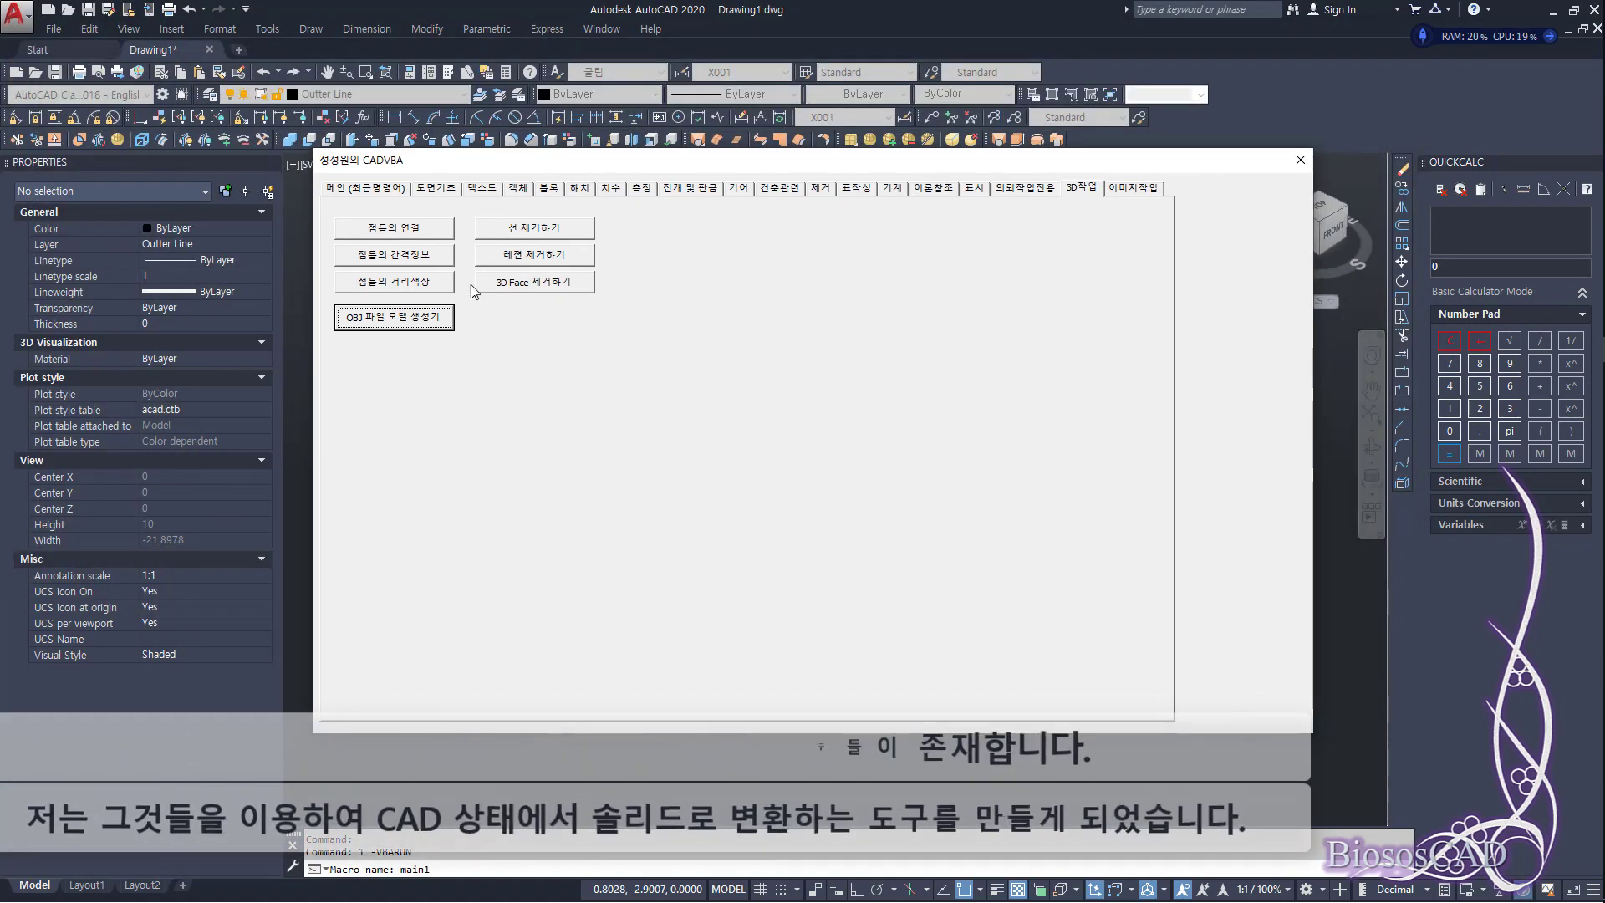
left_click(412, 326)
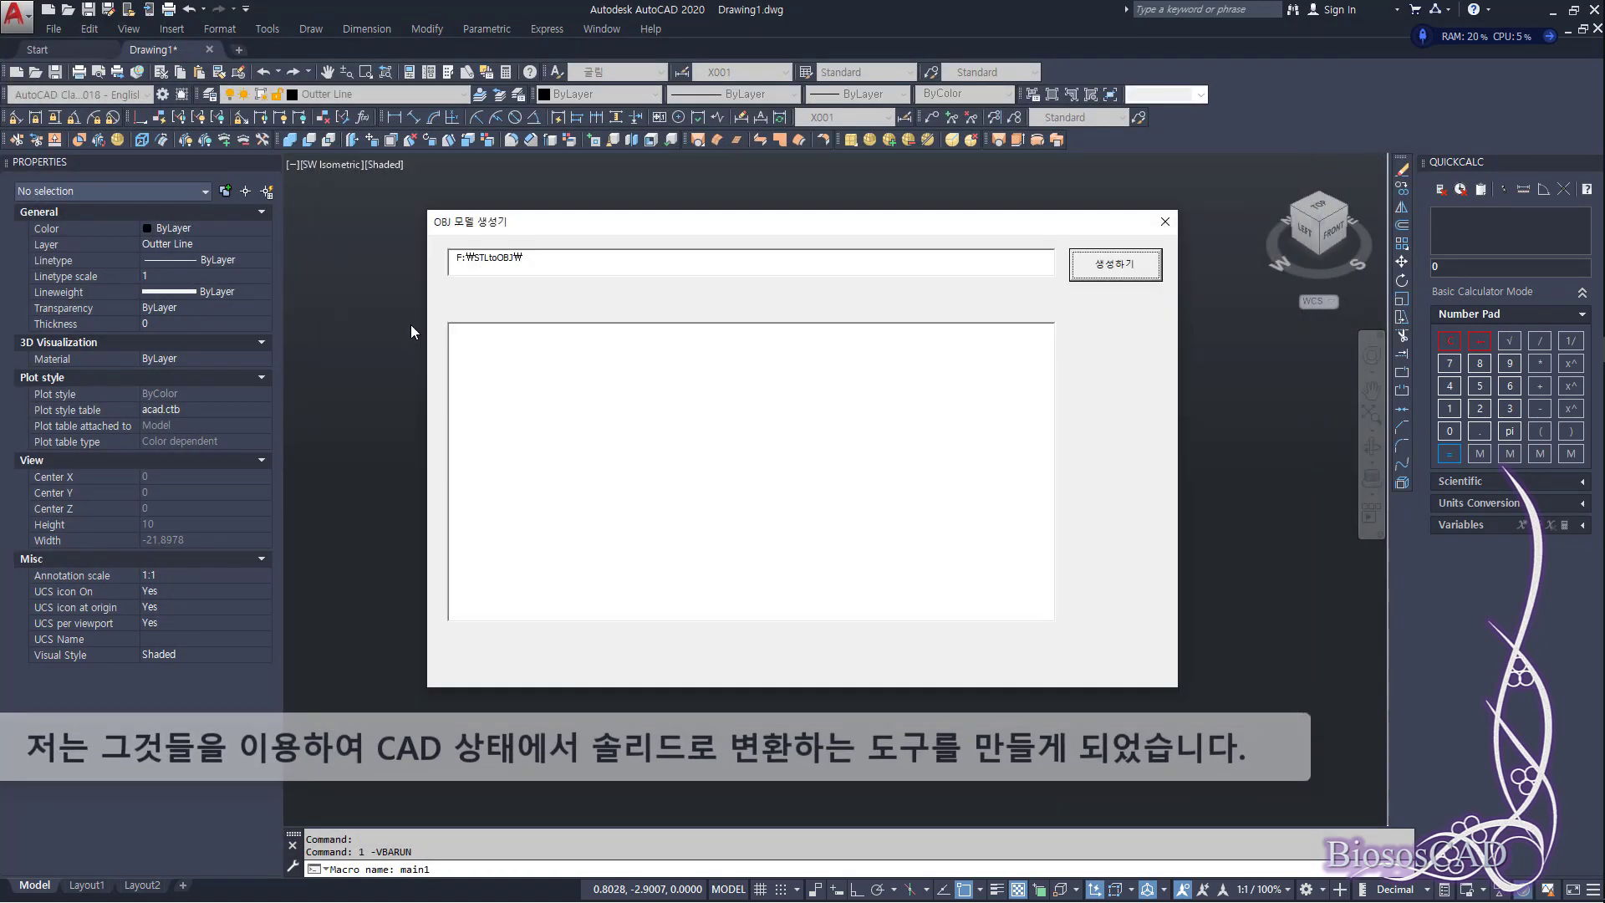
type("\\")
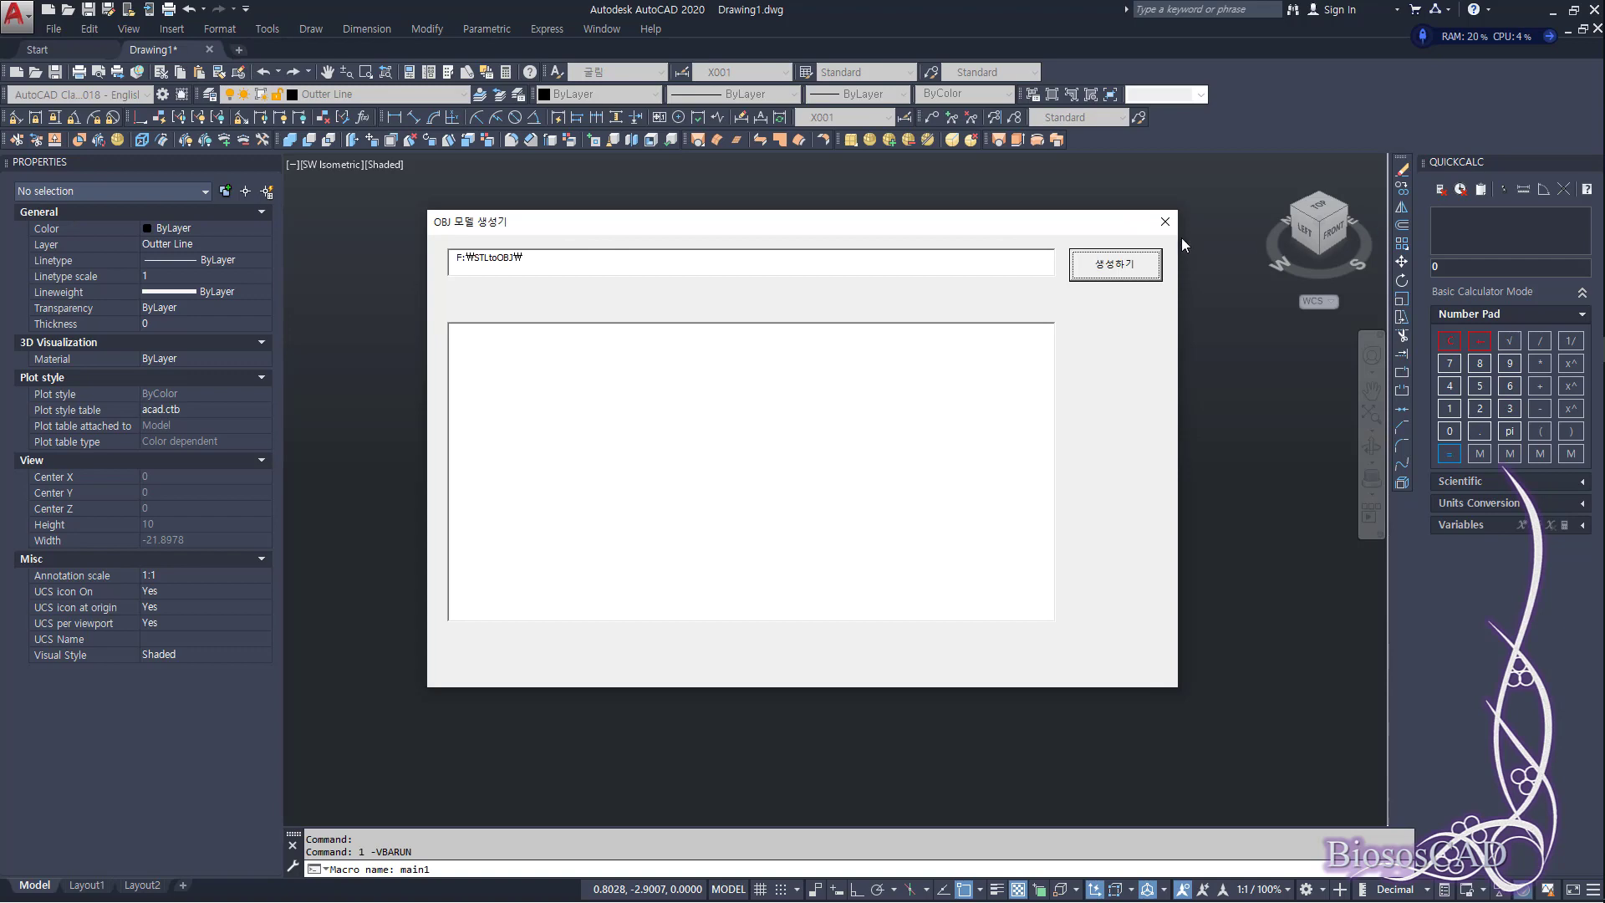
Step: Copy the ppr1.obj file name from the STLtoOBJ folder in File Explorer
key("alt+Tab")
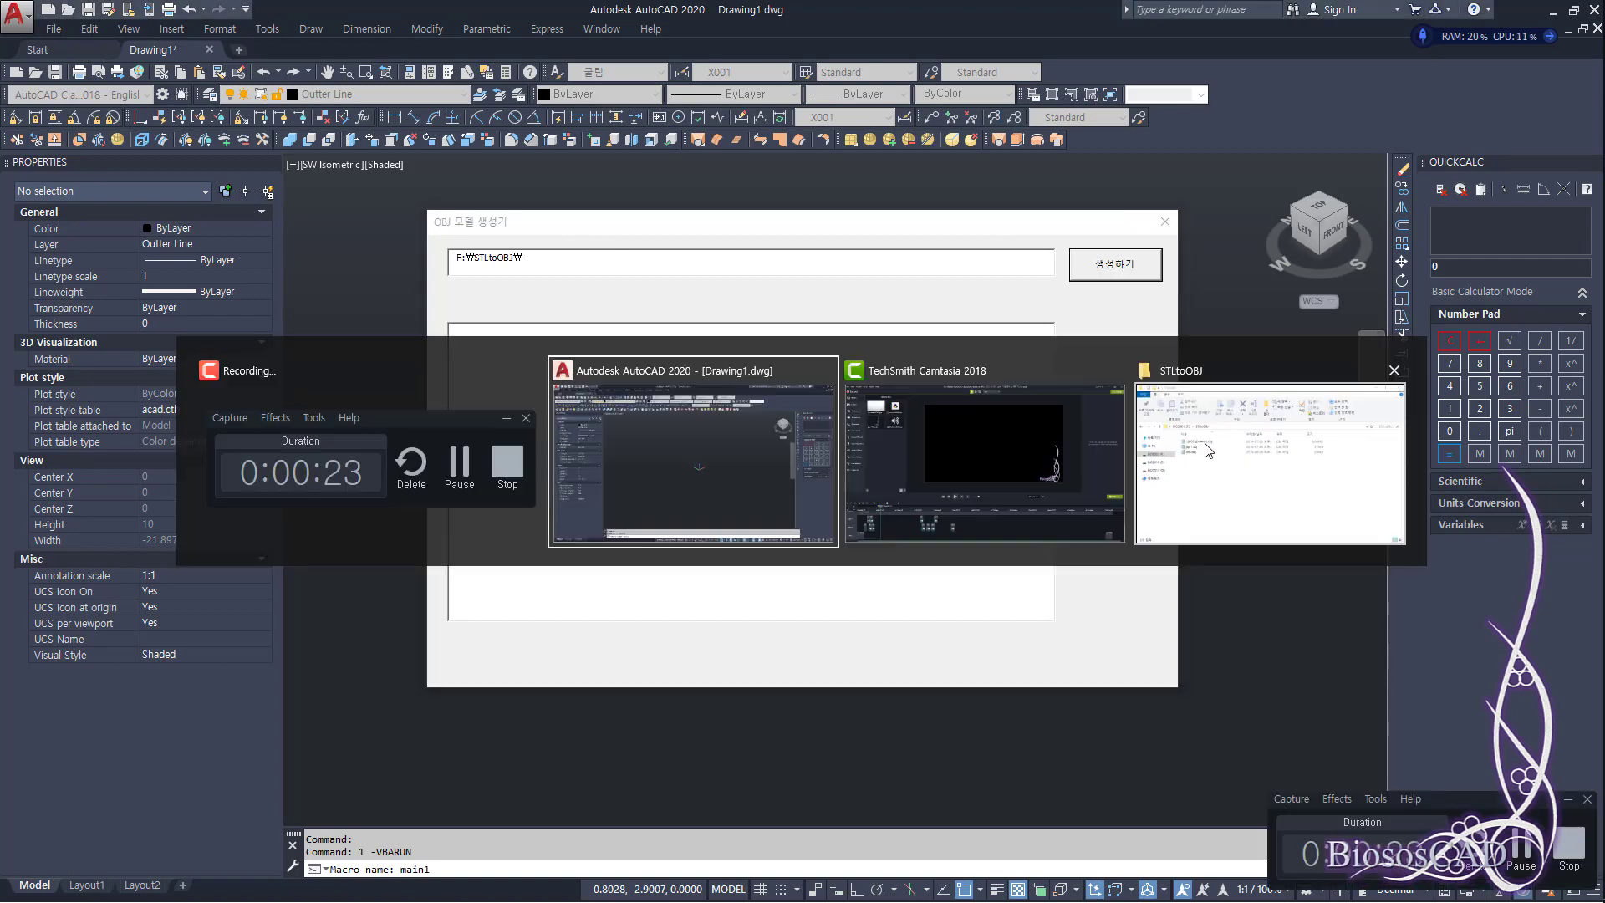
key("alt+Tab")
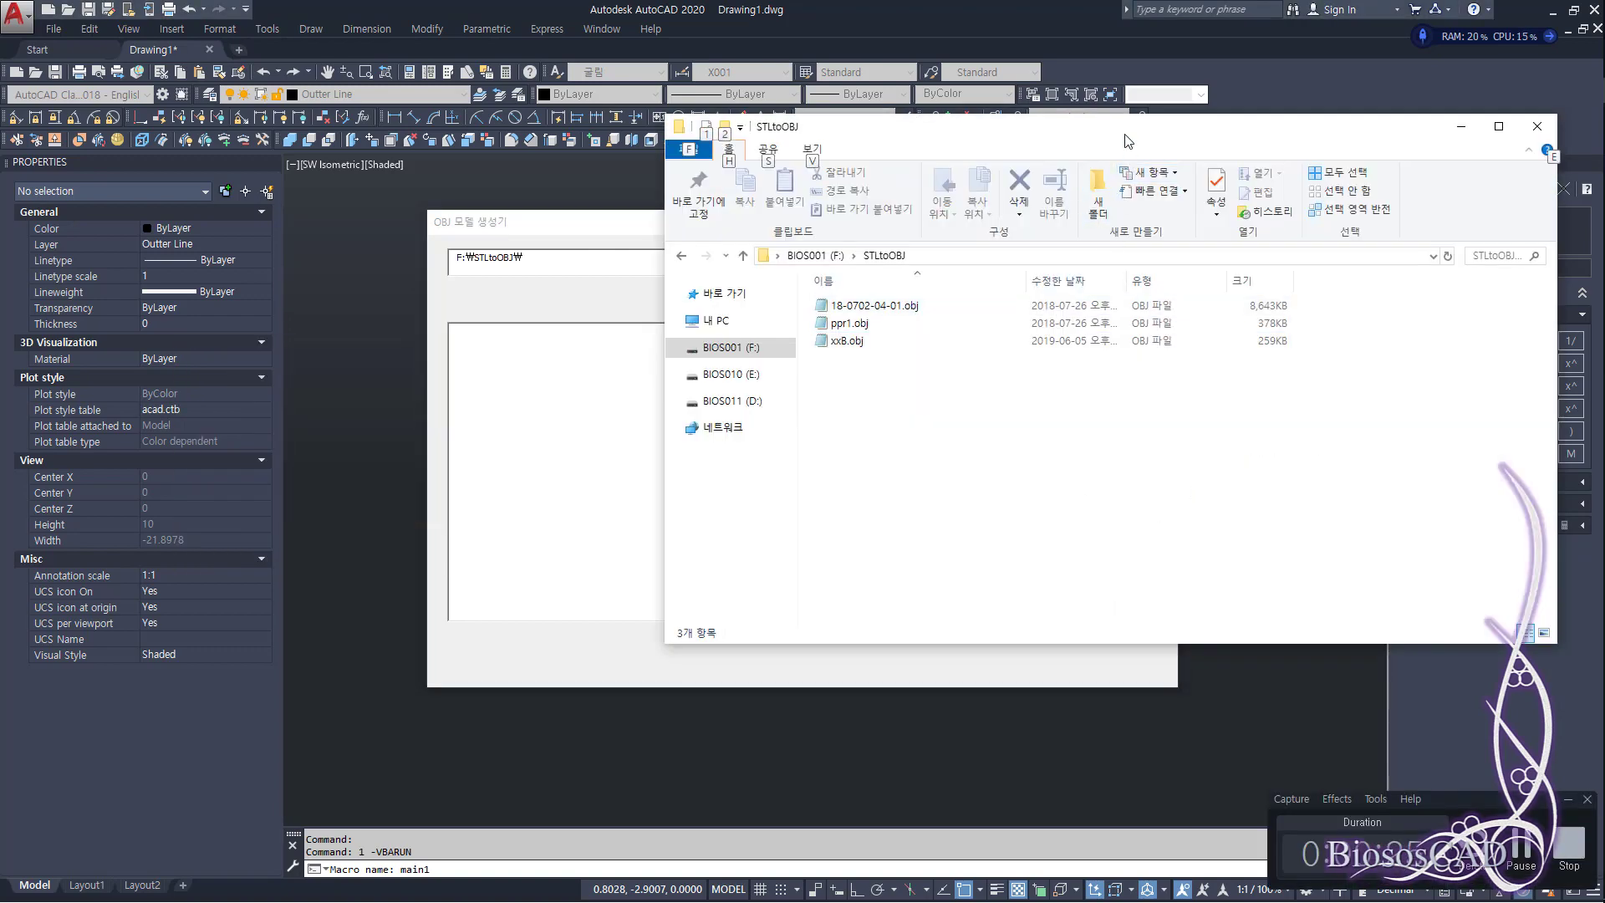
left_click(925, 319)
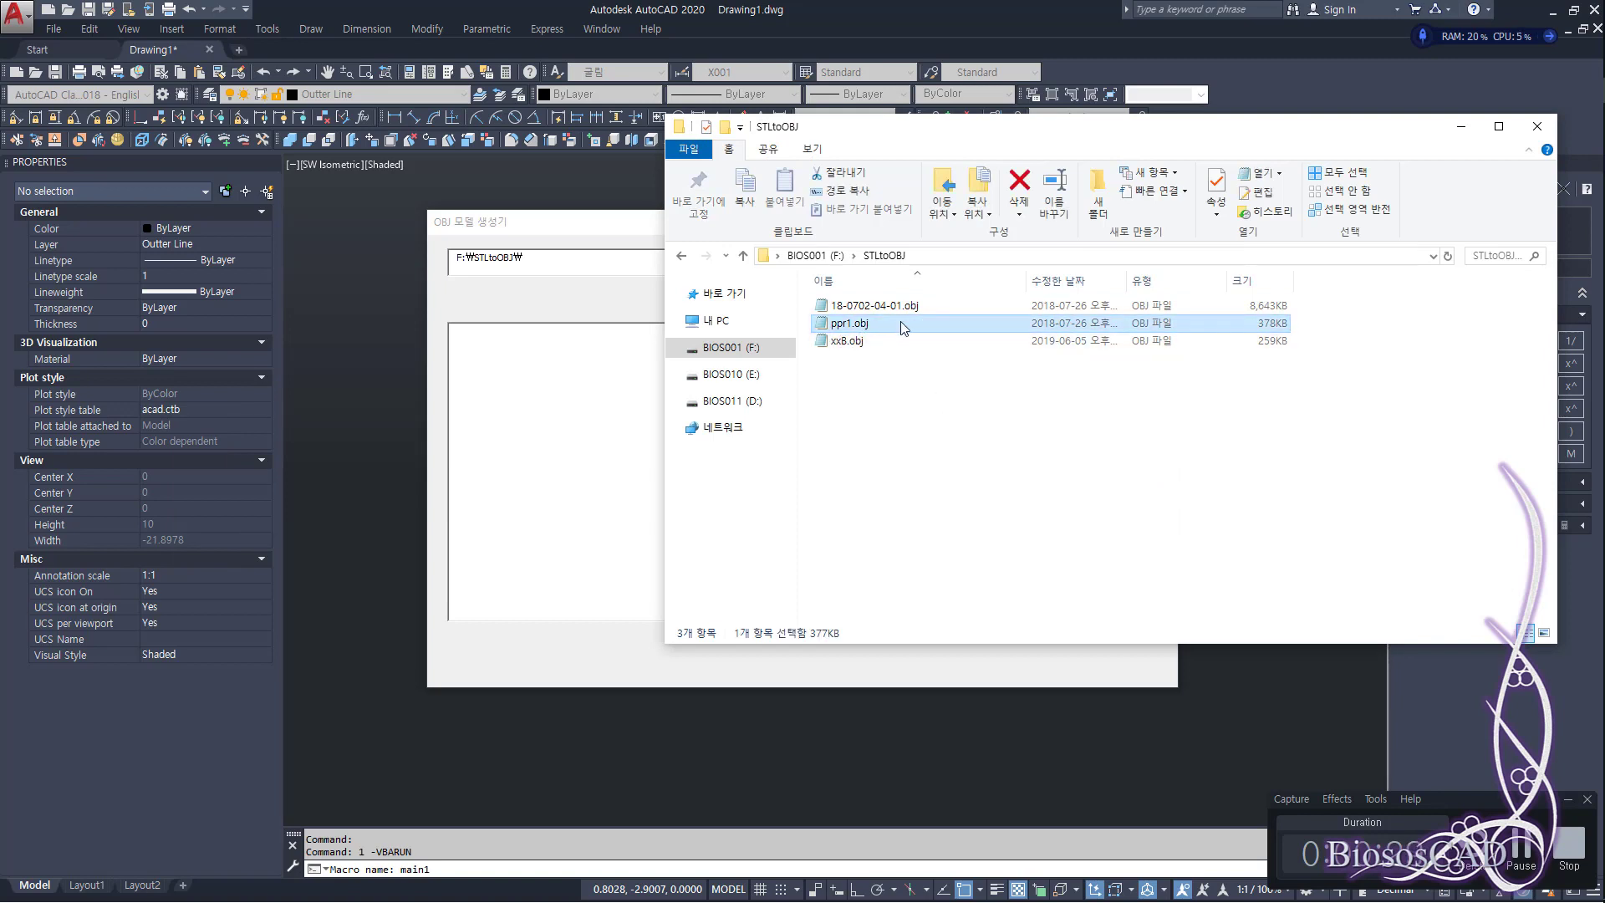
key("F2")
key("ctrl+a")
key("ctrl+c")
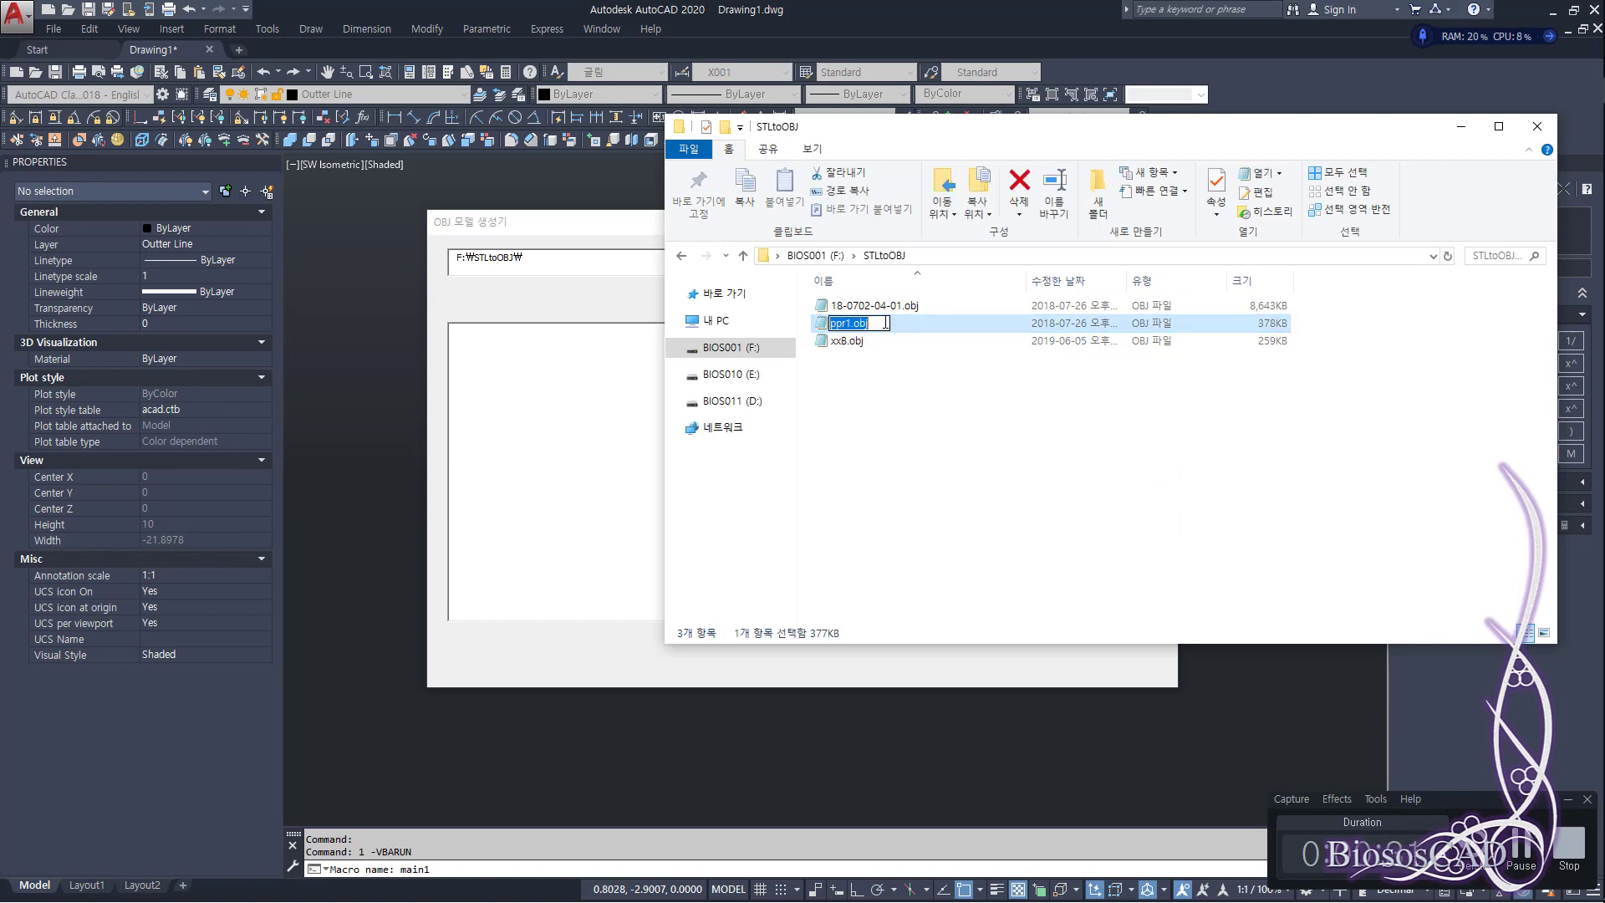
left_click(931, 411)
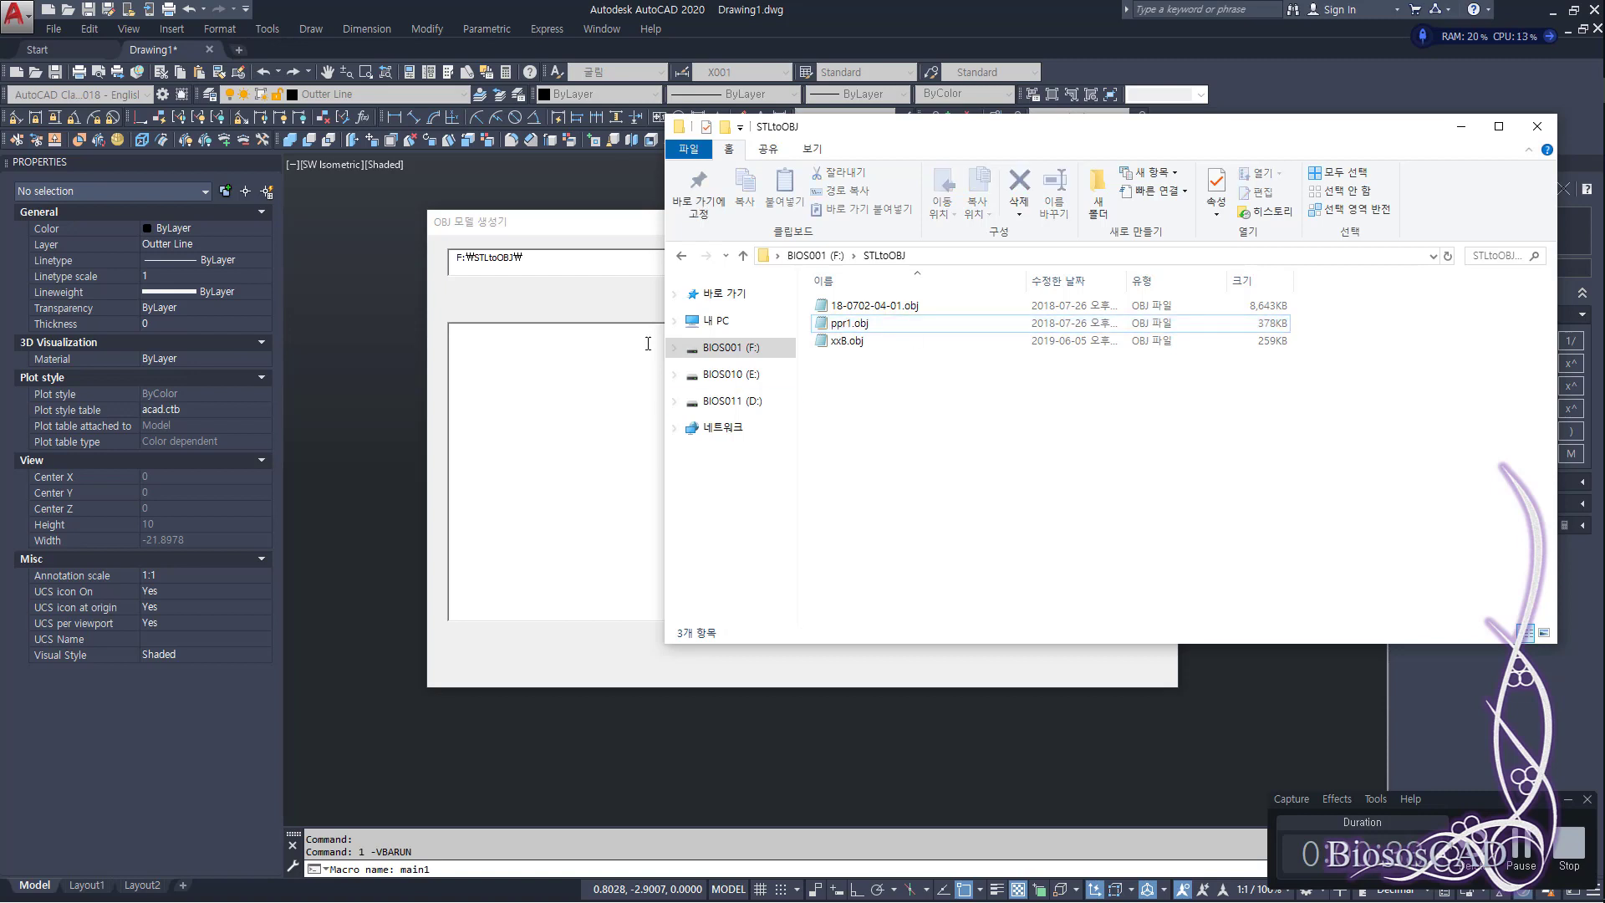
Step: Append ppr1.obj to the generator path and build the rectangular frame solid
left_click(574, 257)
key("ctrl+v")
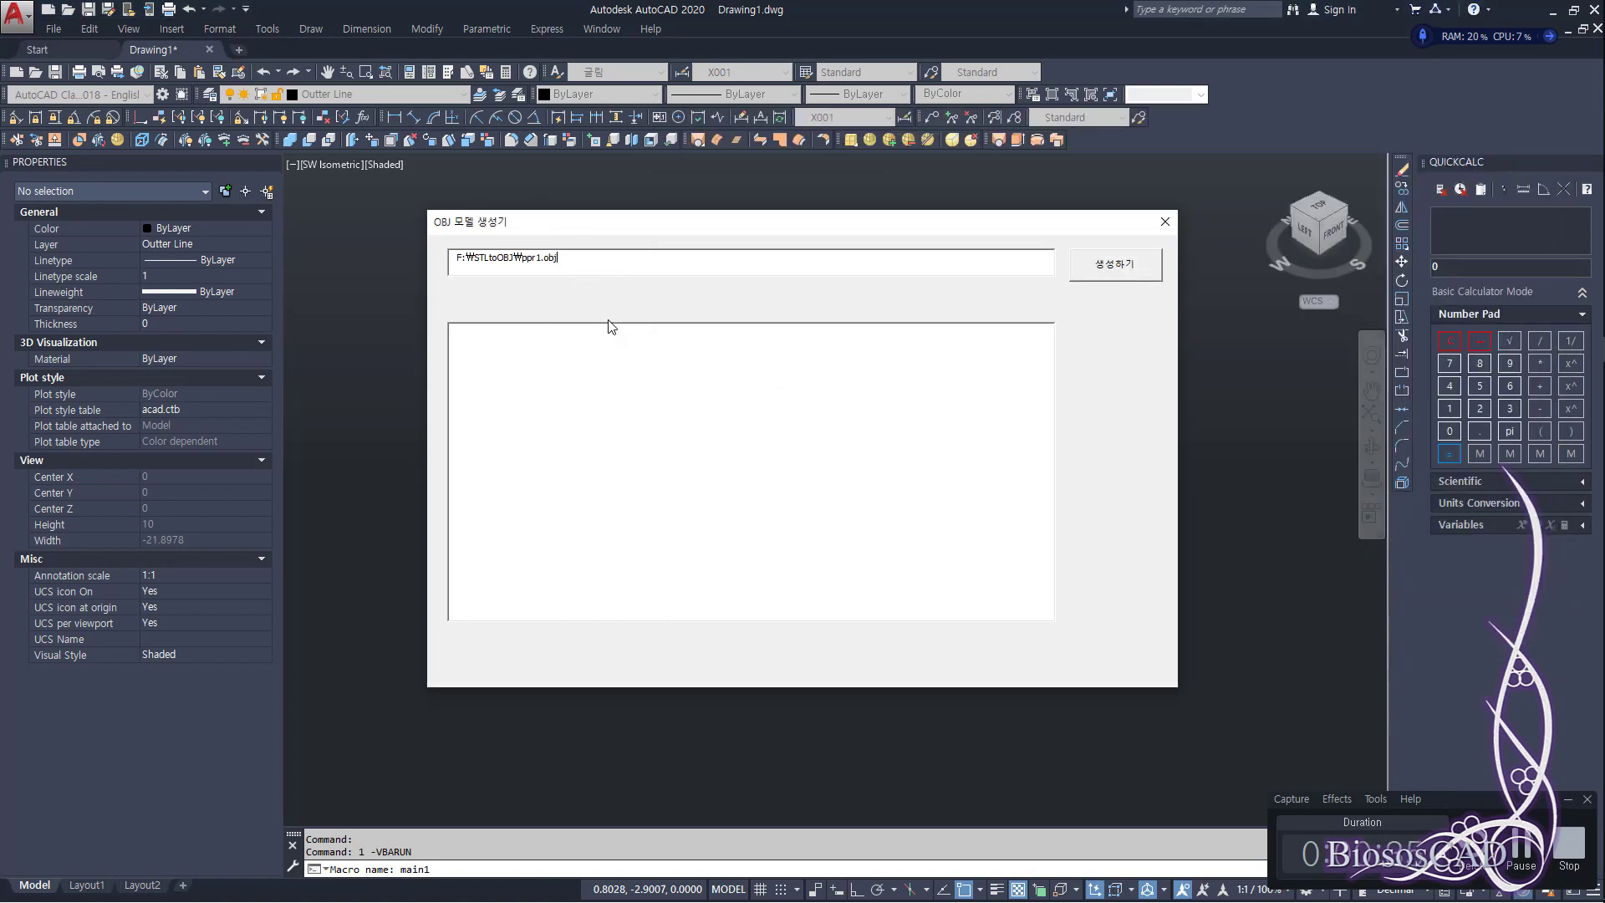
left_click(1115, 259)
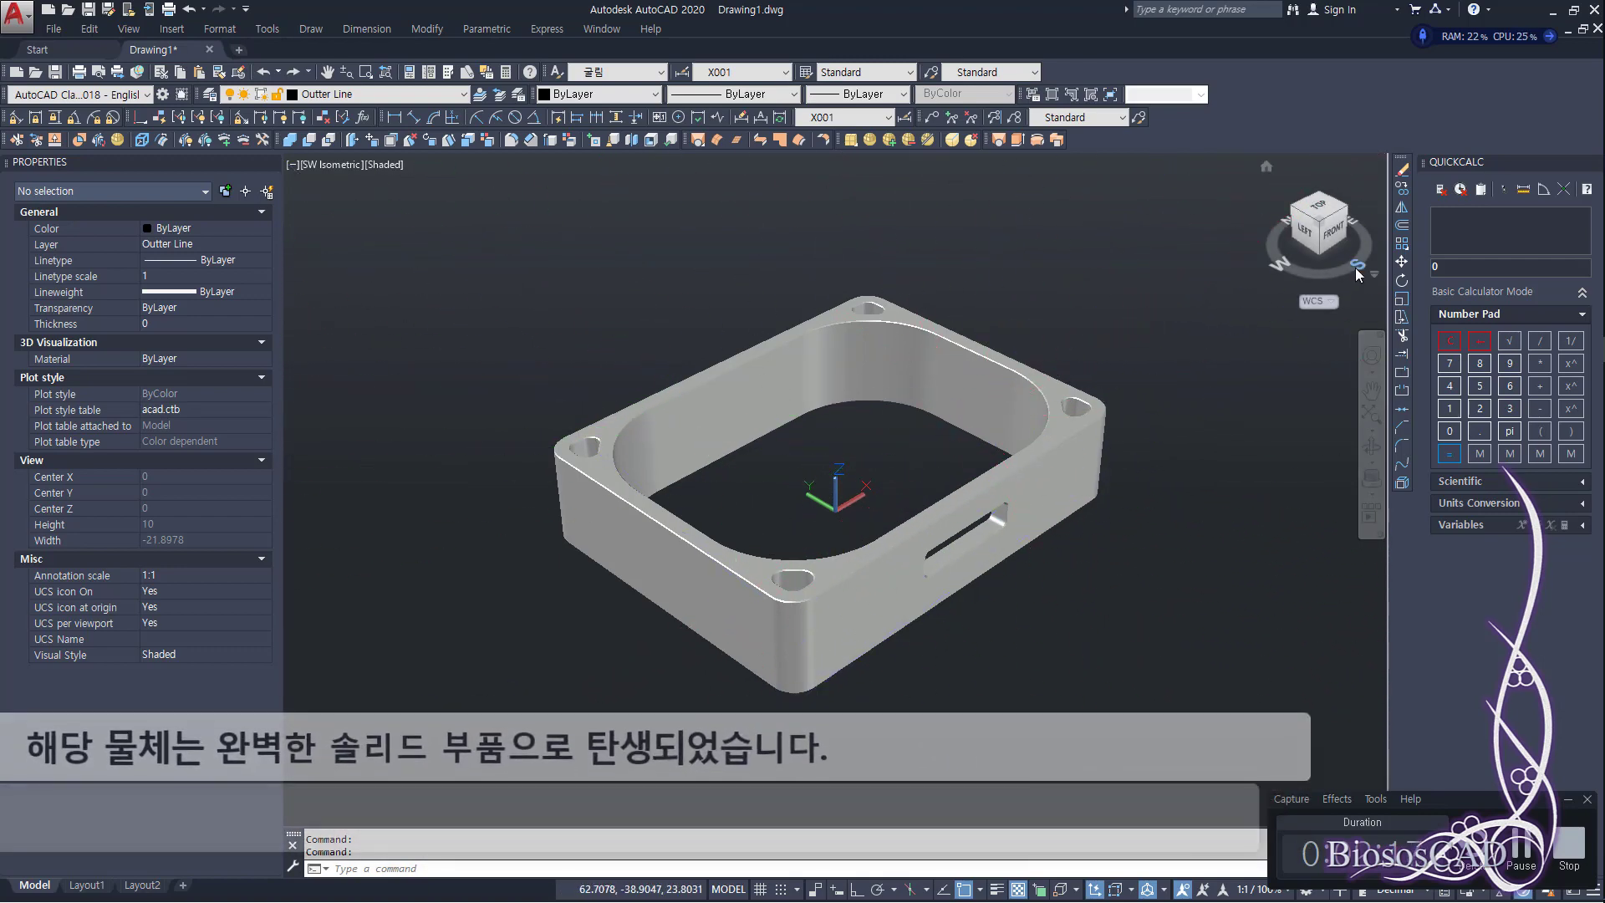
Step: Orbit the frame, confirm it is a single 3D Solid, then erase it
mouse_move(1356, 268)
left_mouse_down()
mouse_move(1209, 290)
mouse_move(1154, 258)
mouse_move(1158, 209)
mouse_move(1065, 268)
mouse_move(507, 308)
mouse_move(1263, 287)
left_mouse_up()
key("Escape")
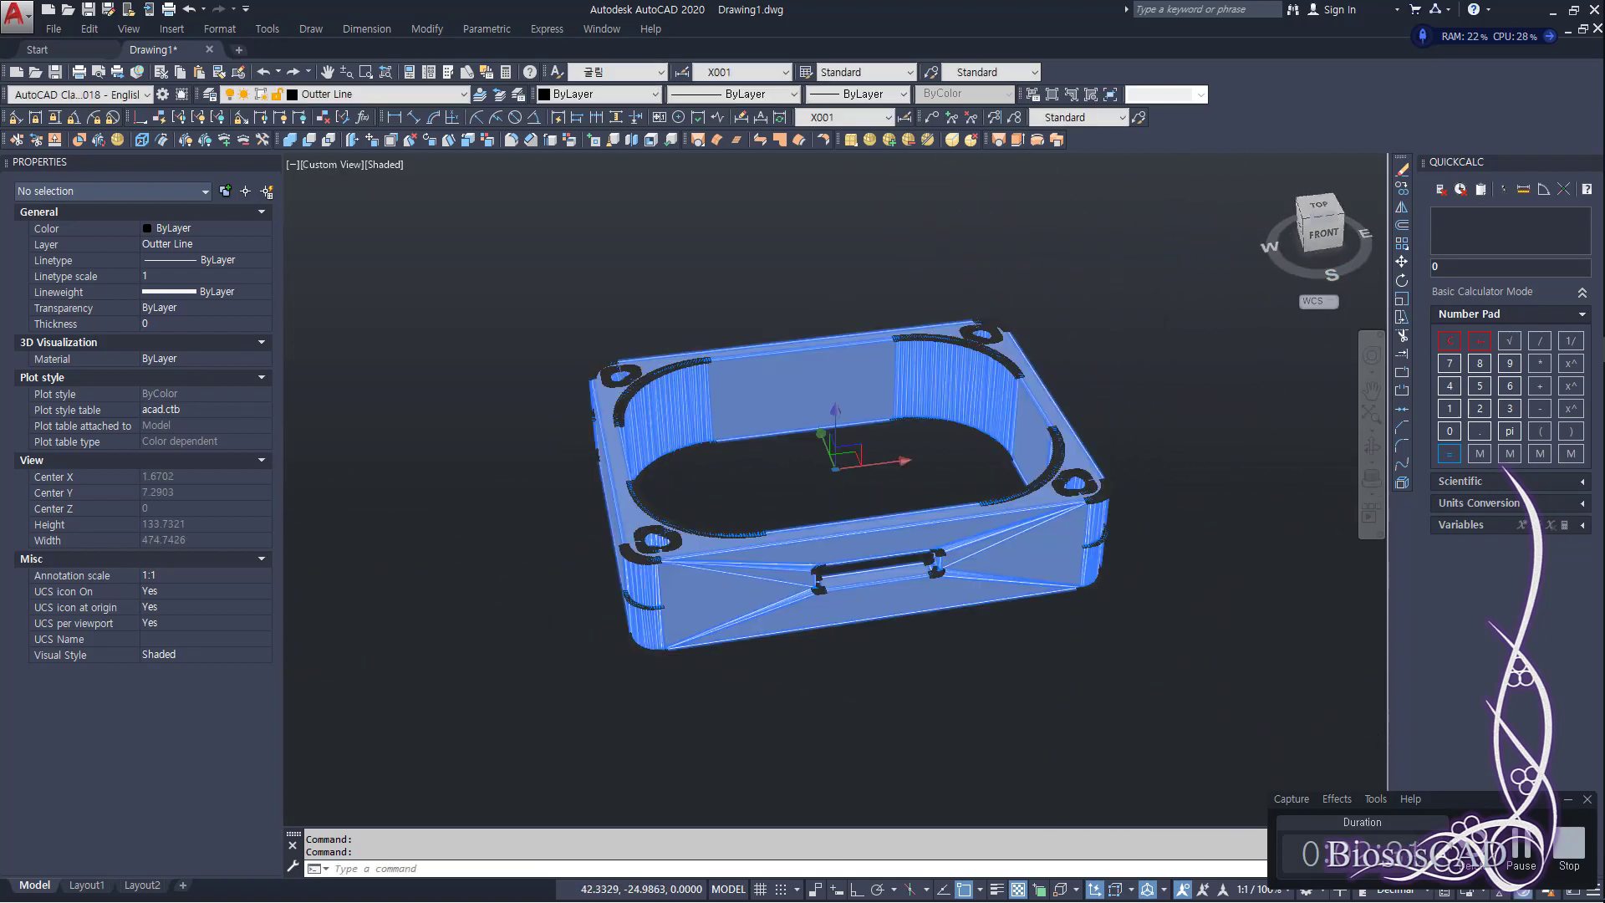
key("ctrl+a")
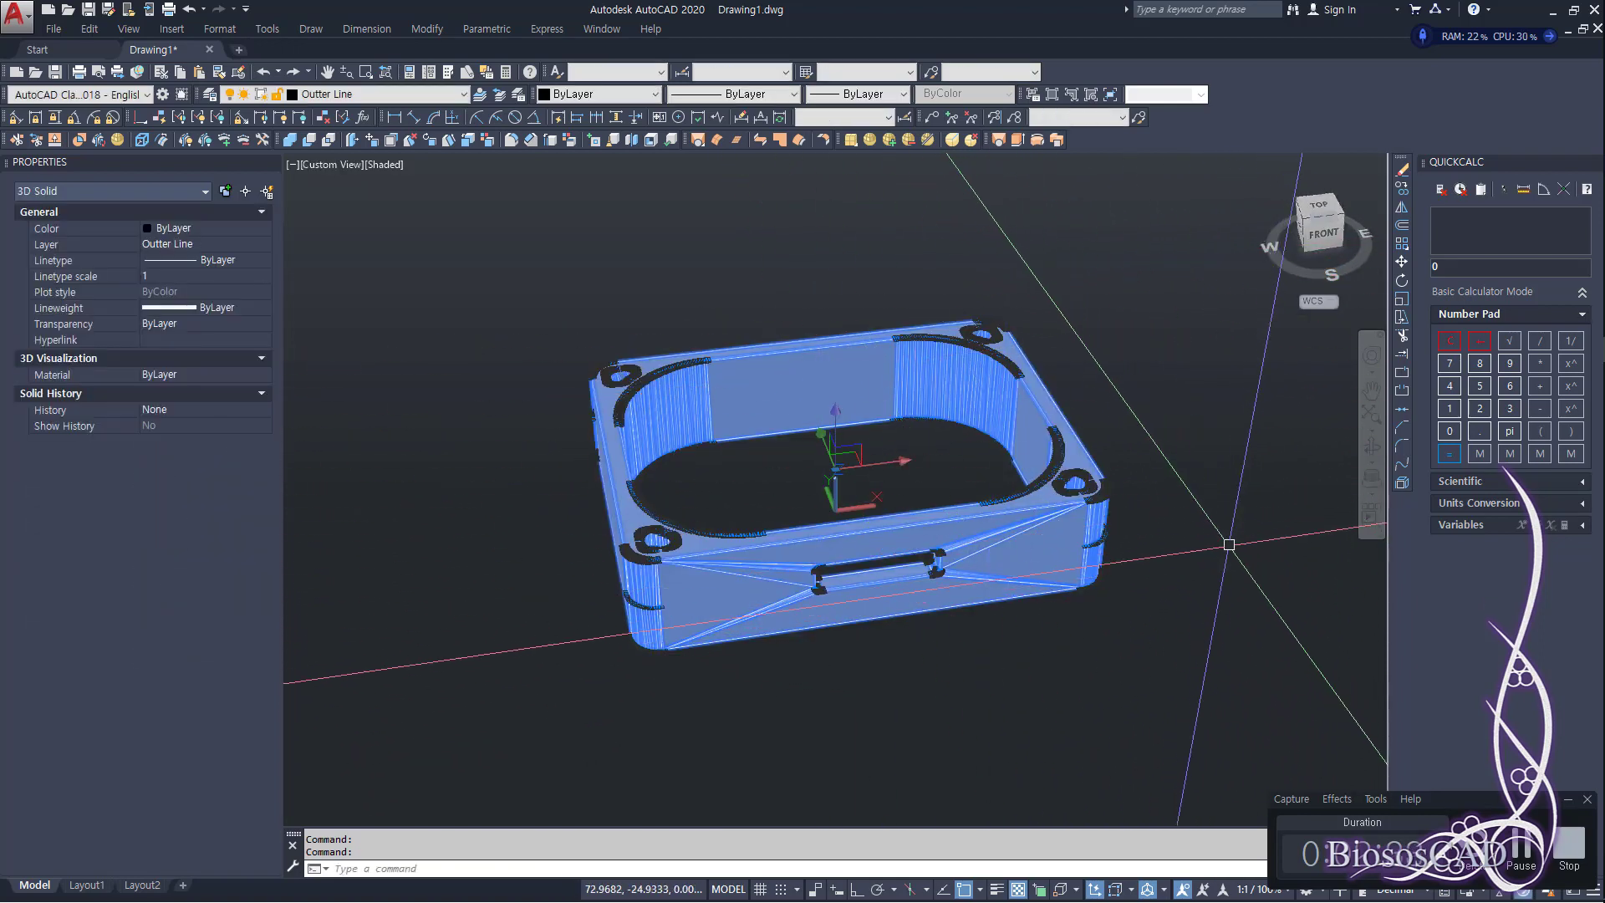
key("Escape")
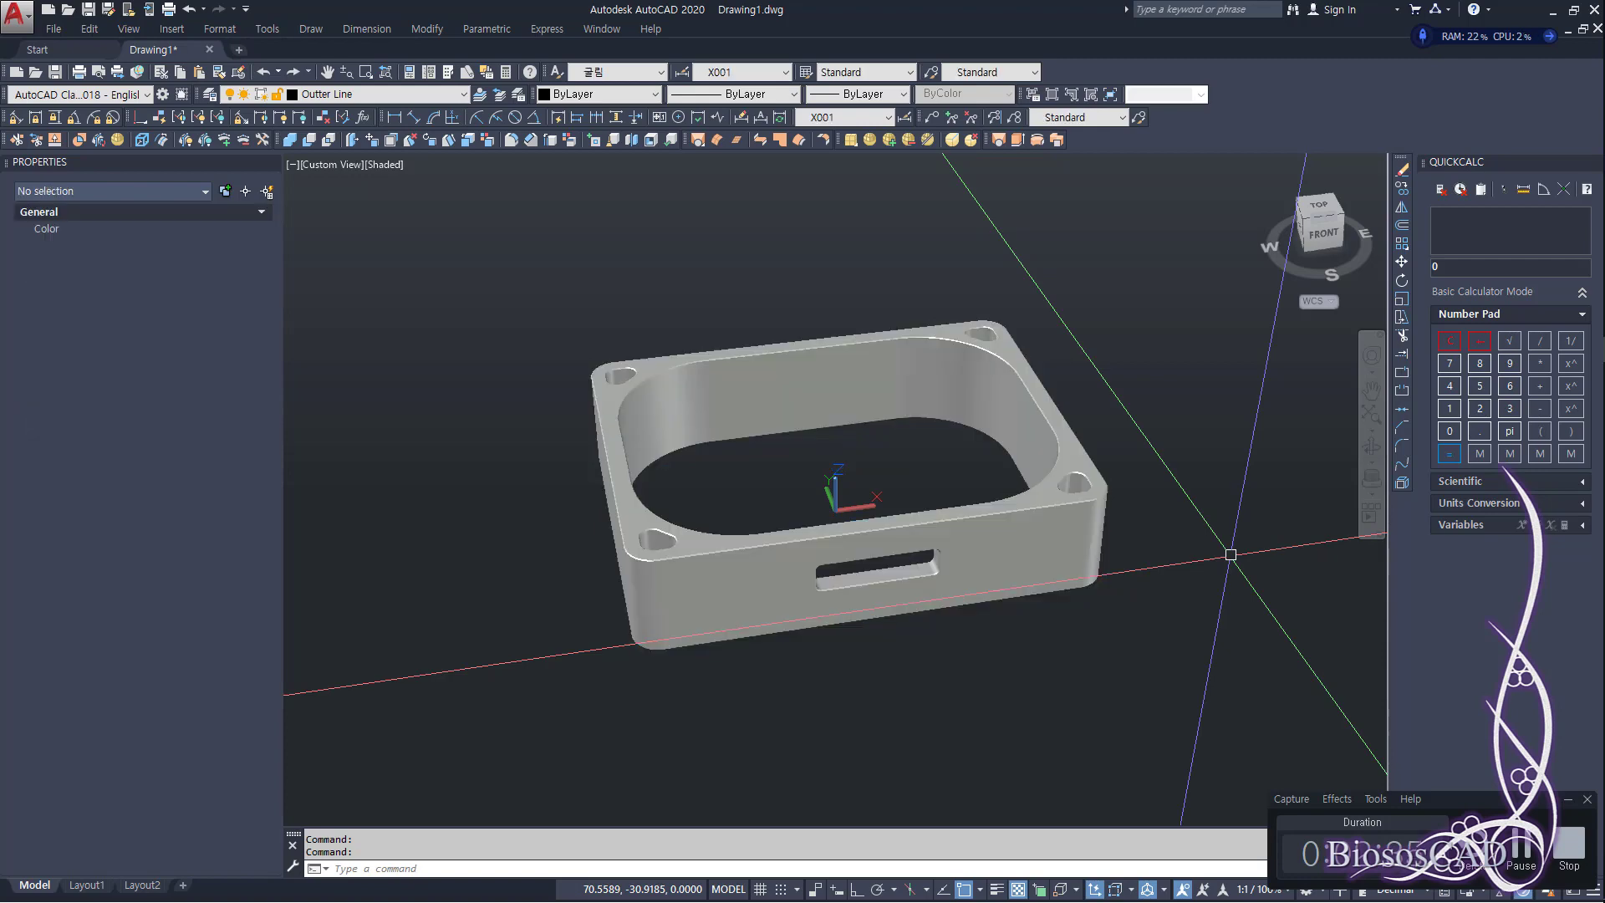
key("Escape")
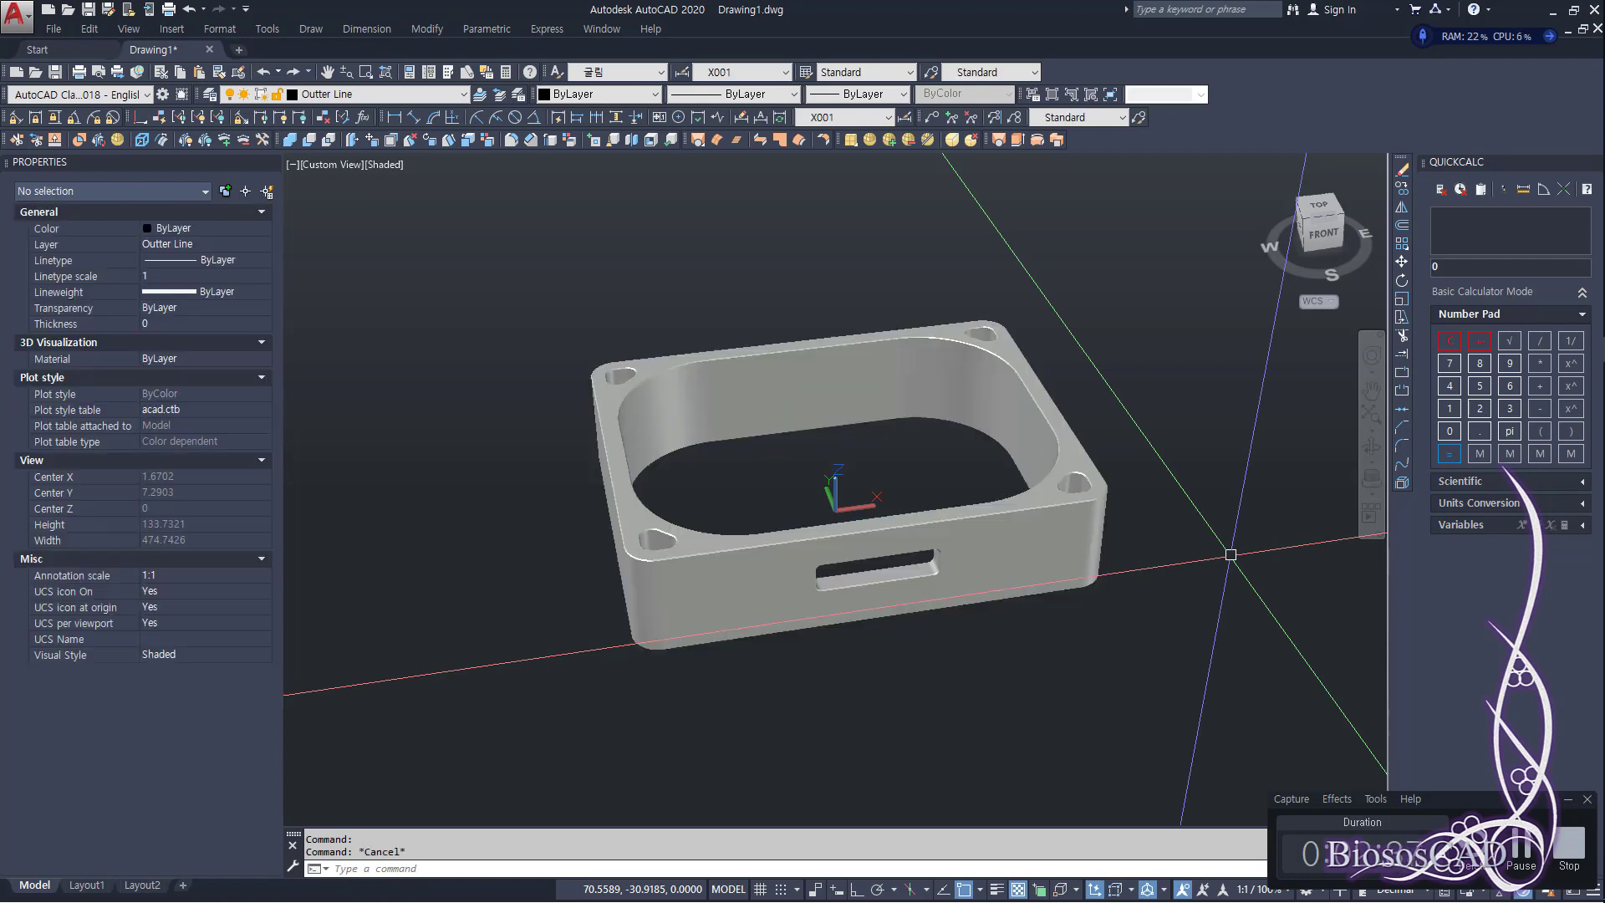
type("E")
left_click(988, 551)
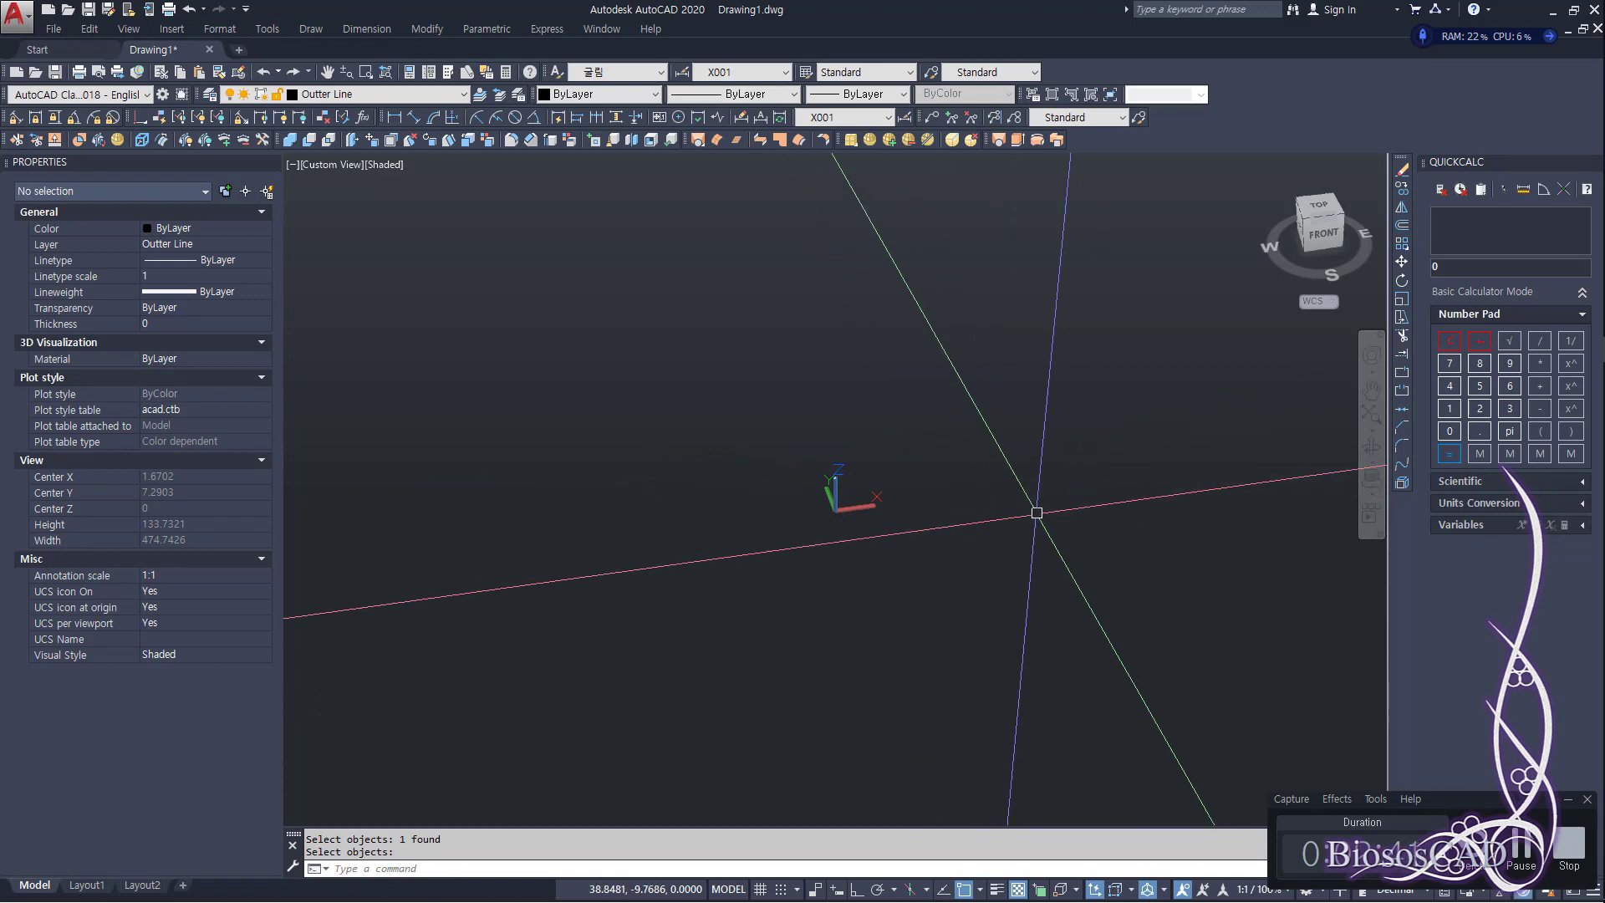
key("alt+Tab")
left_click(846, 340)
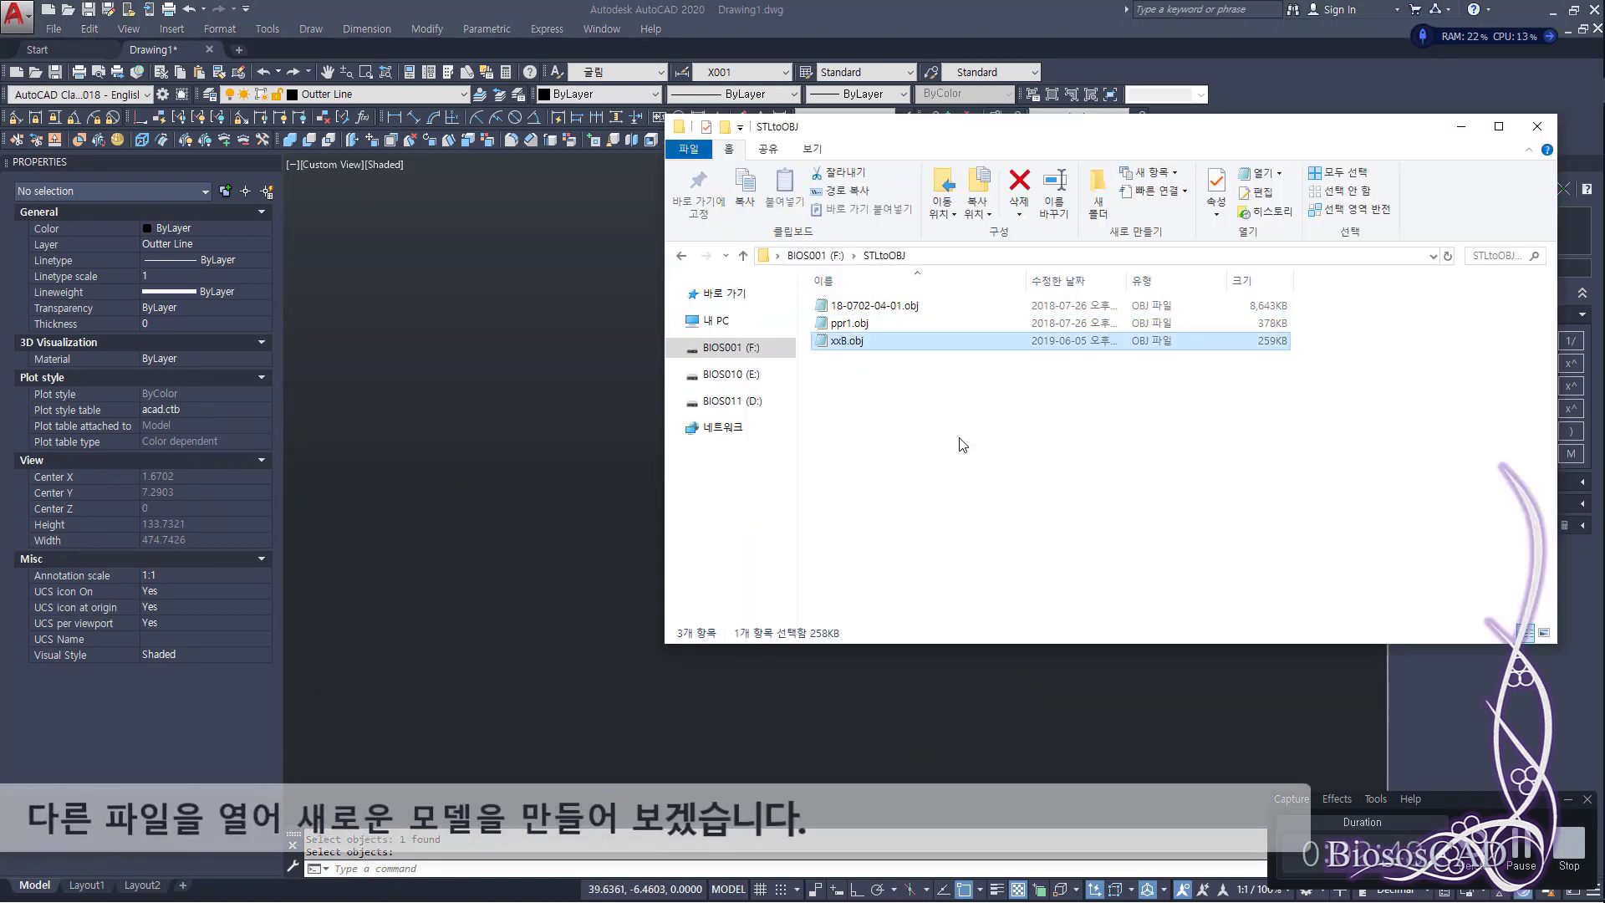
key("F2")
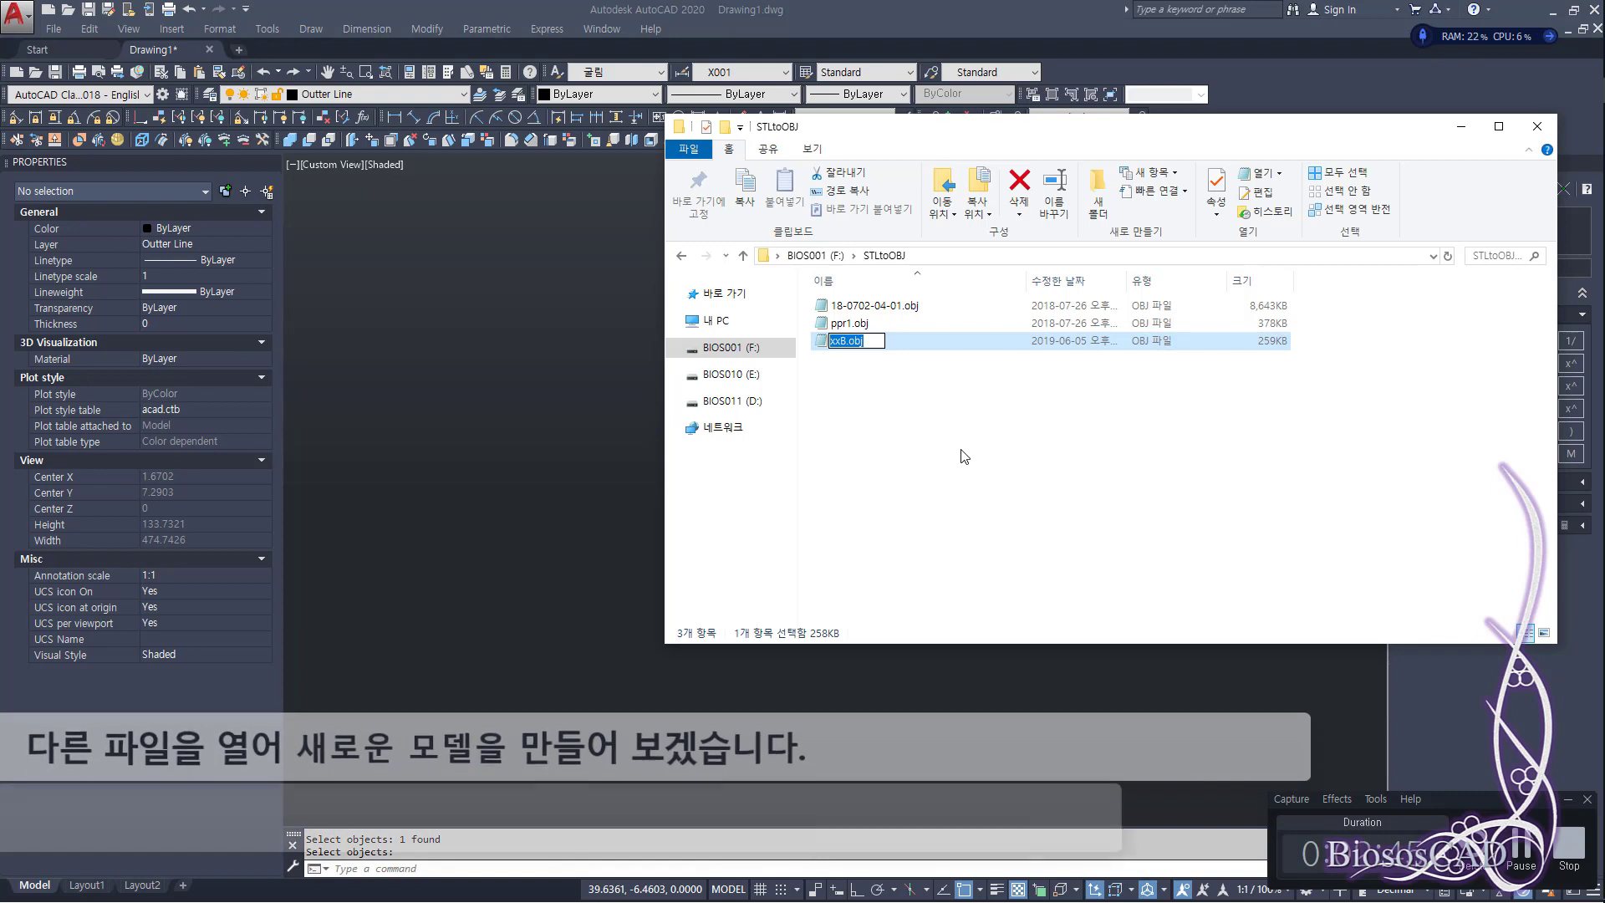
left_click(994, 444)
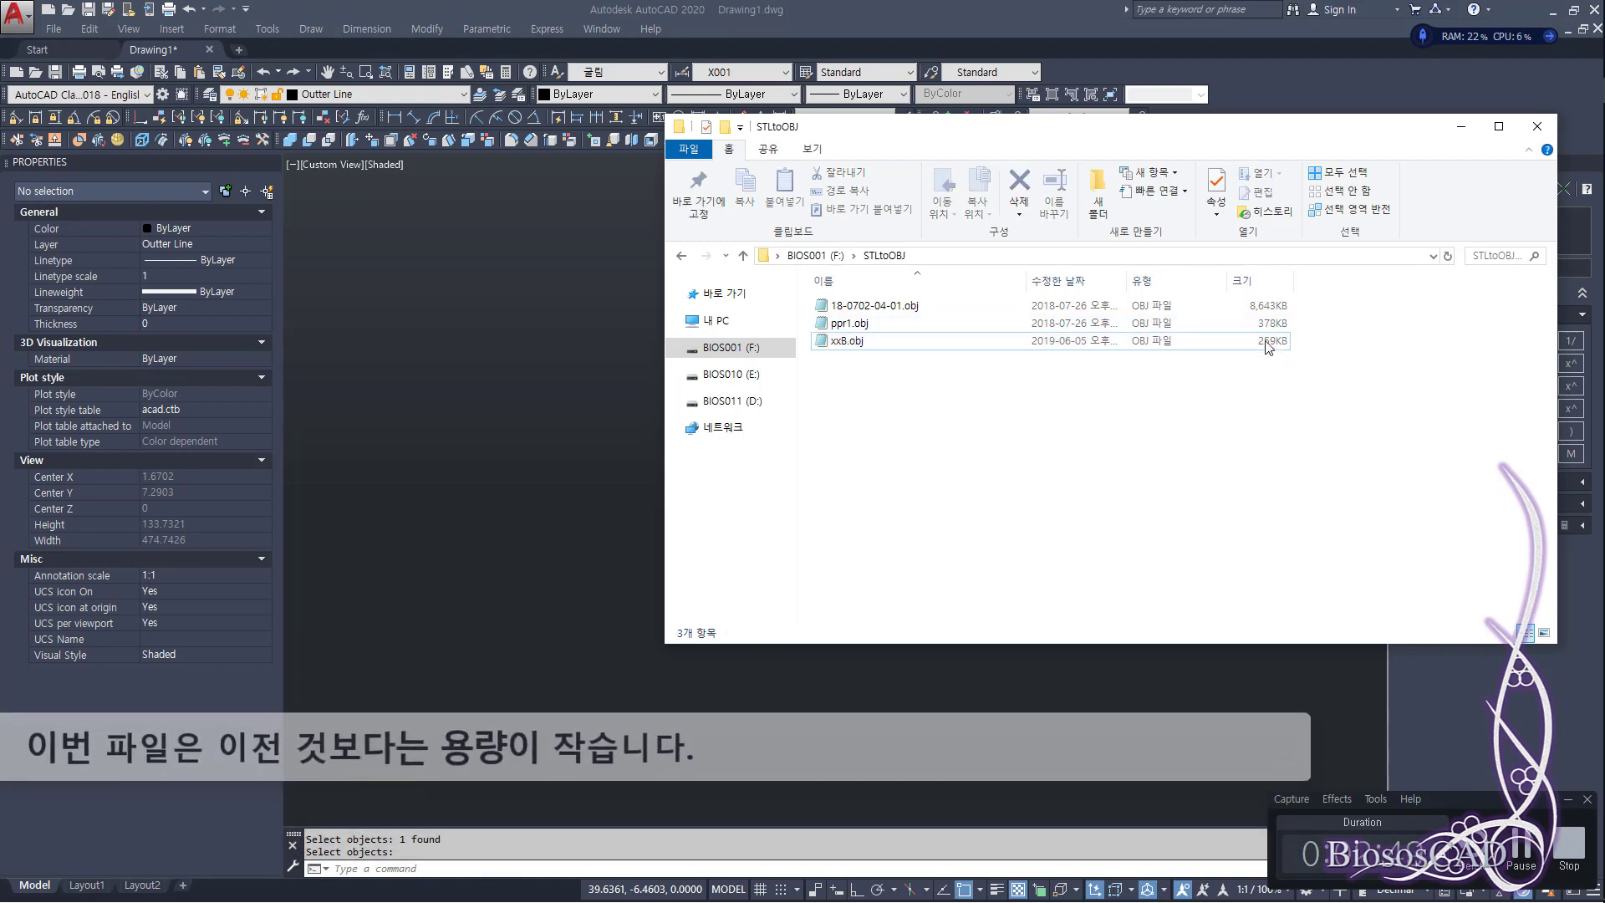
left_click(515, 631)
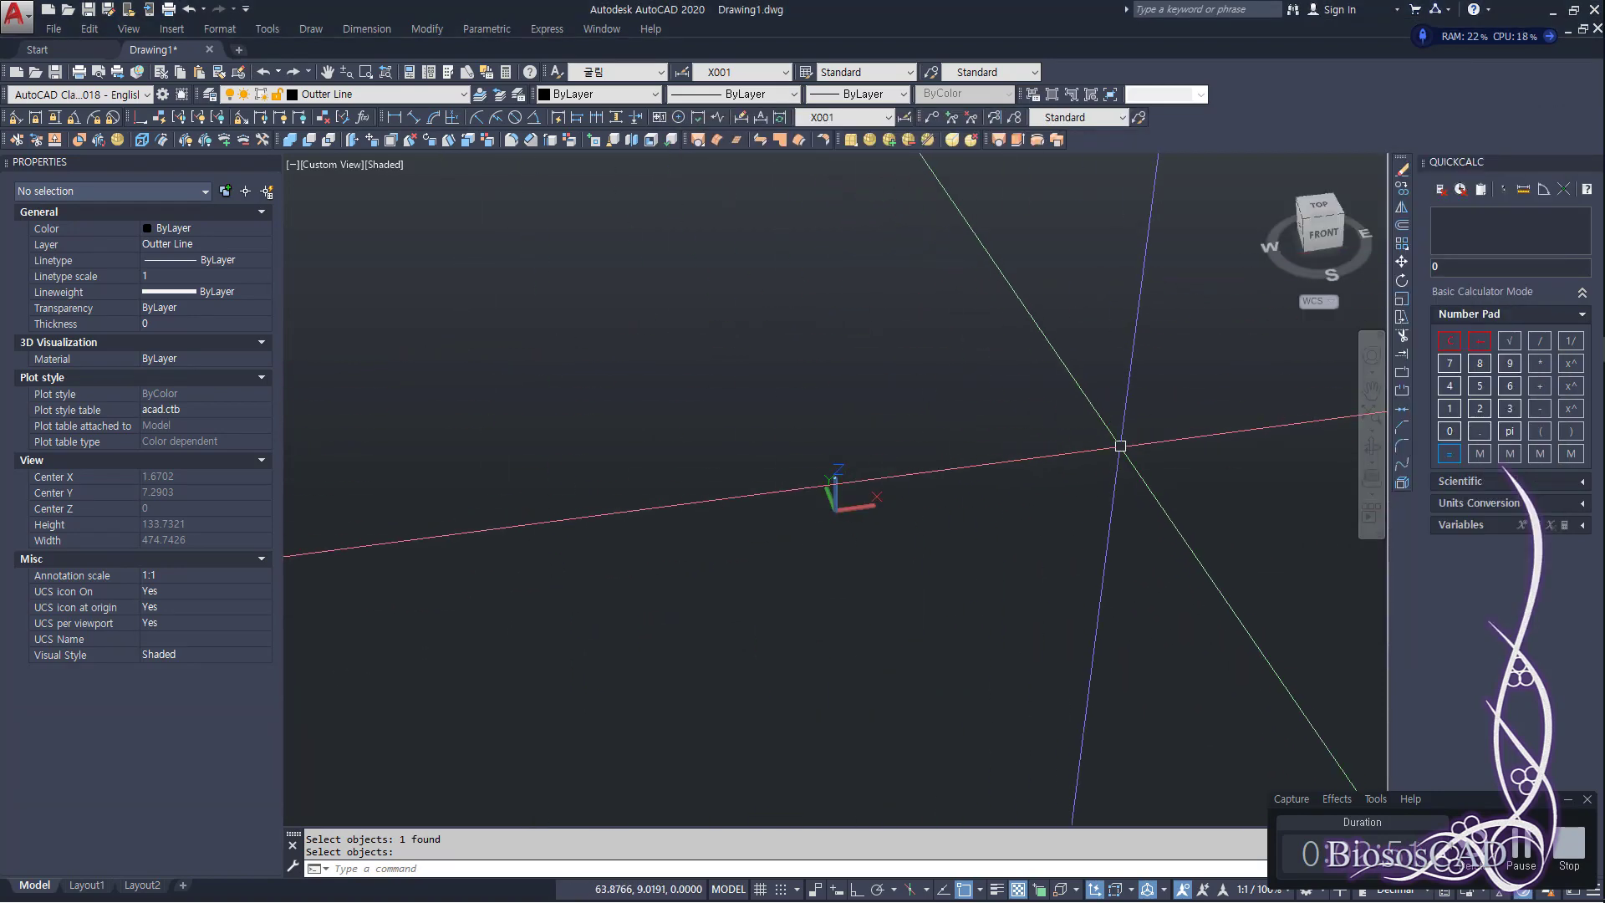
Step: Generate the hexagonal grooved block from F:\STLtoOBJ\xxB.obj in the OBJ model generator
type("1")
key("Return")
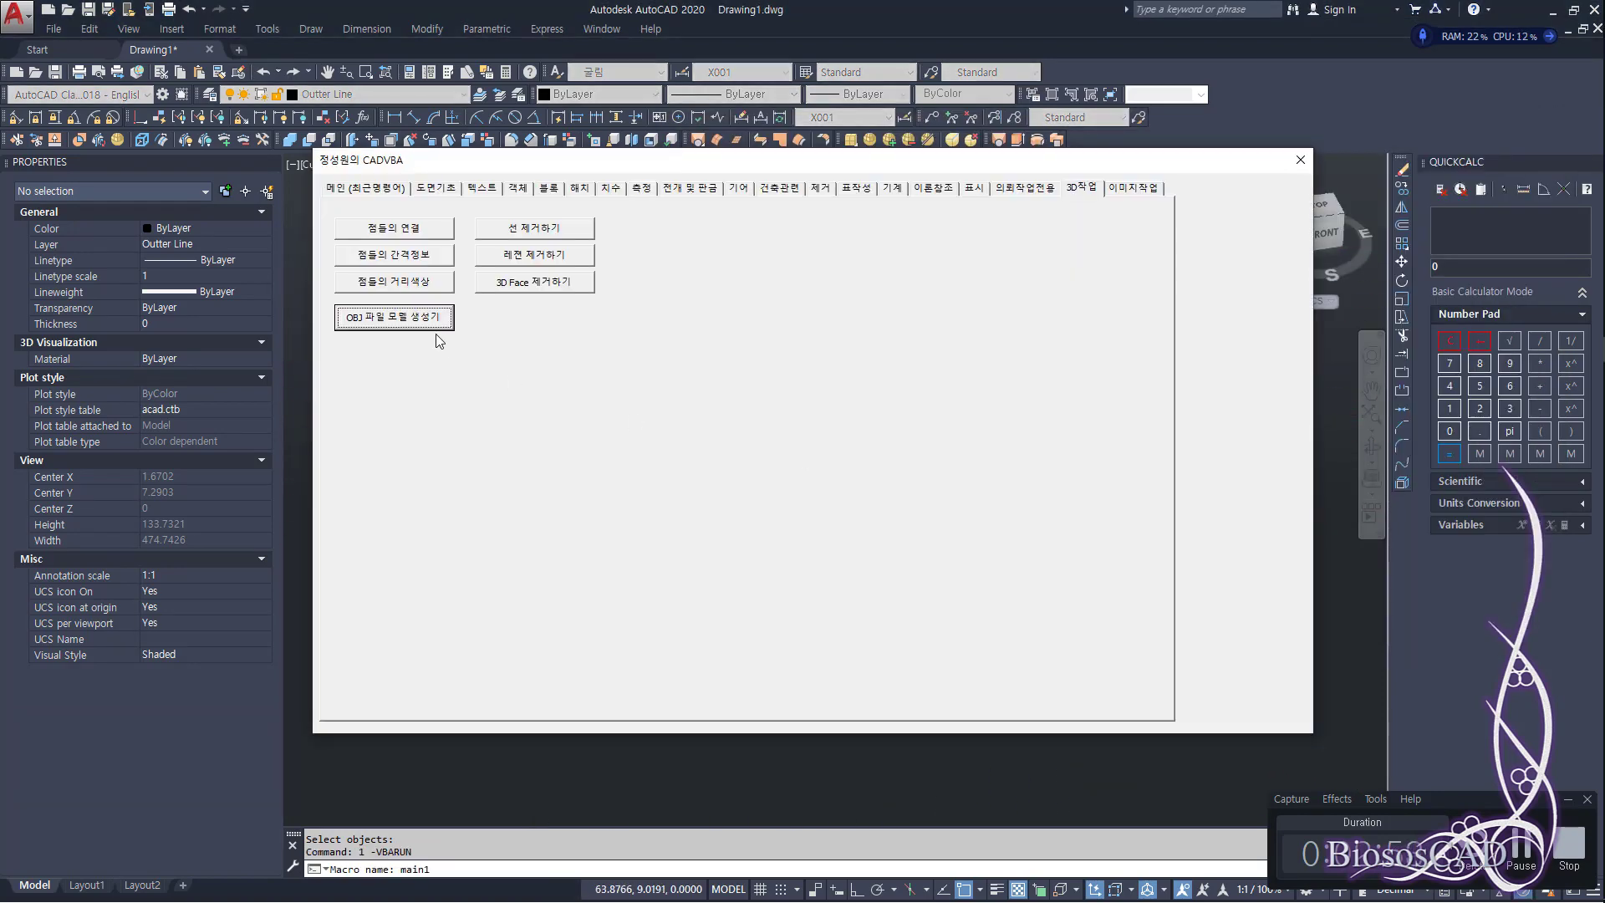
left_click(433, 326)
left_click(556, 259)
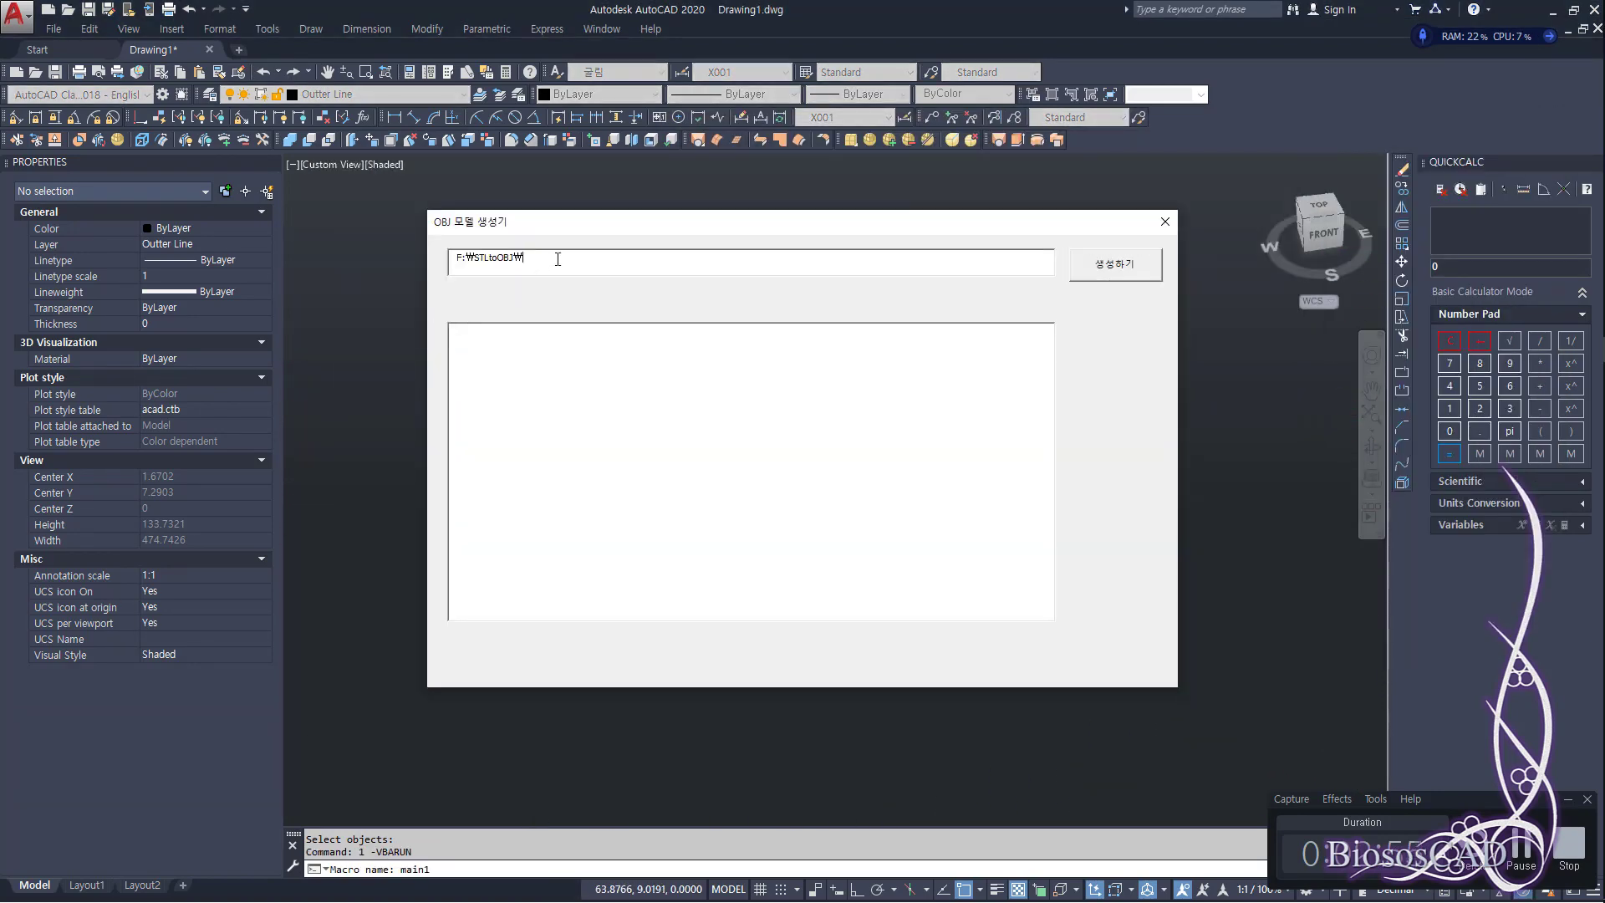
type("xxB.obj")
left_click(1126, 276)
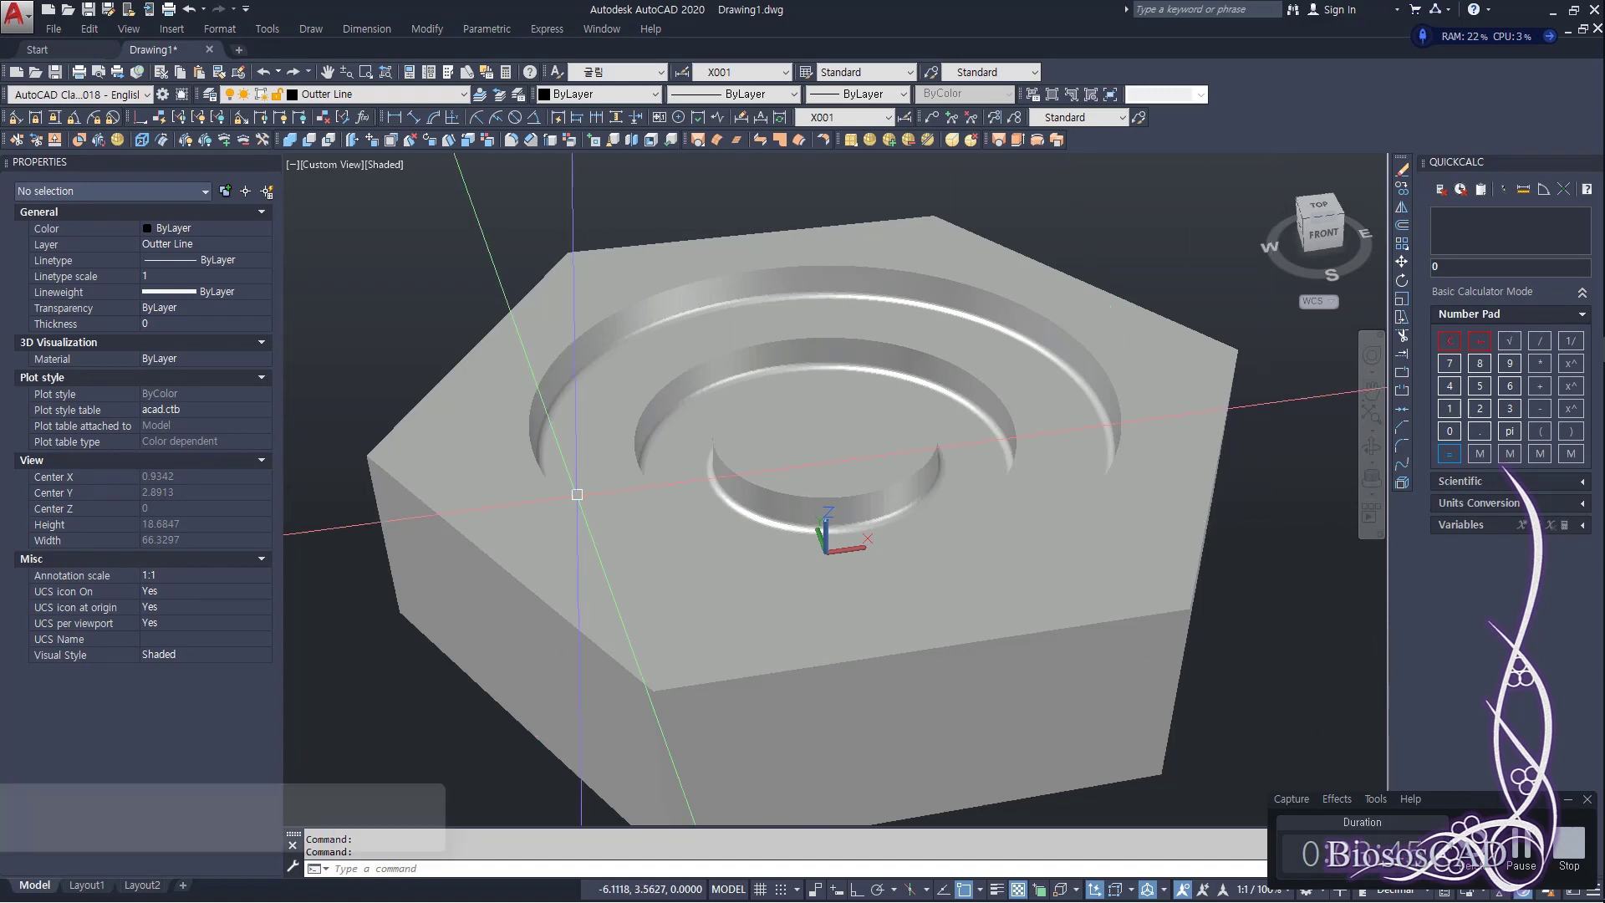
left_click(510, 507)
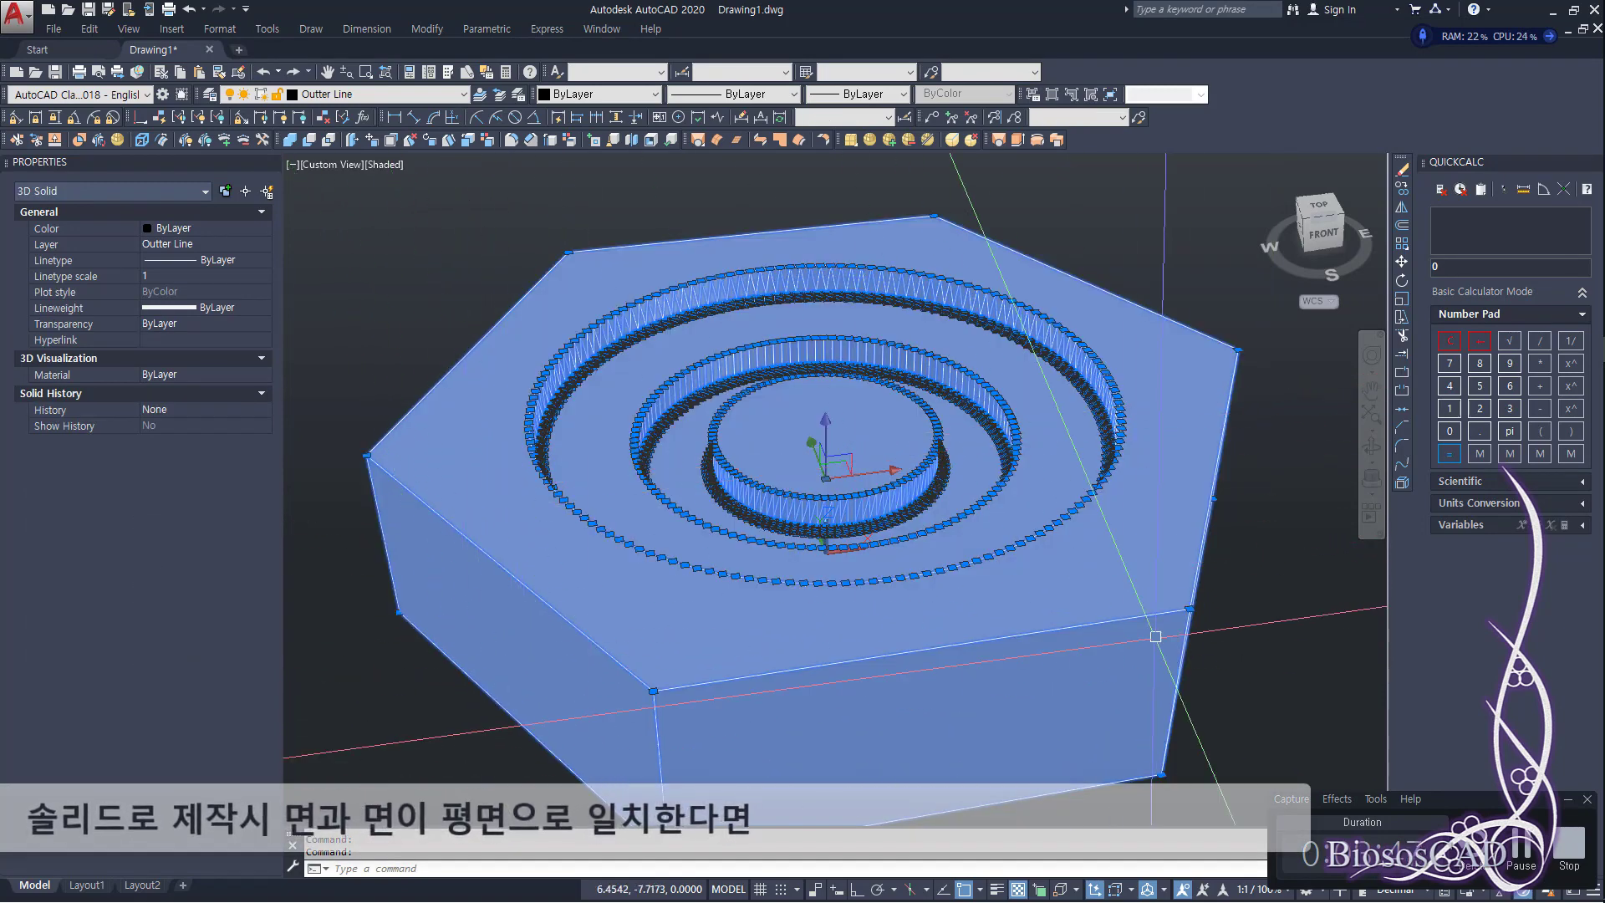
key("Escape")
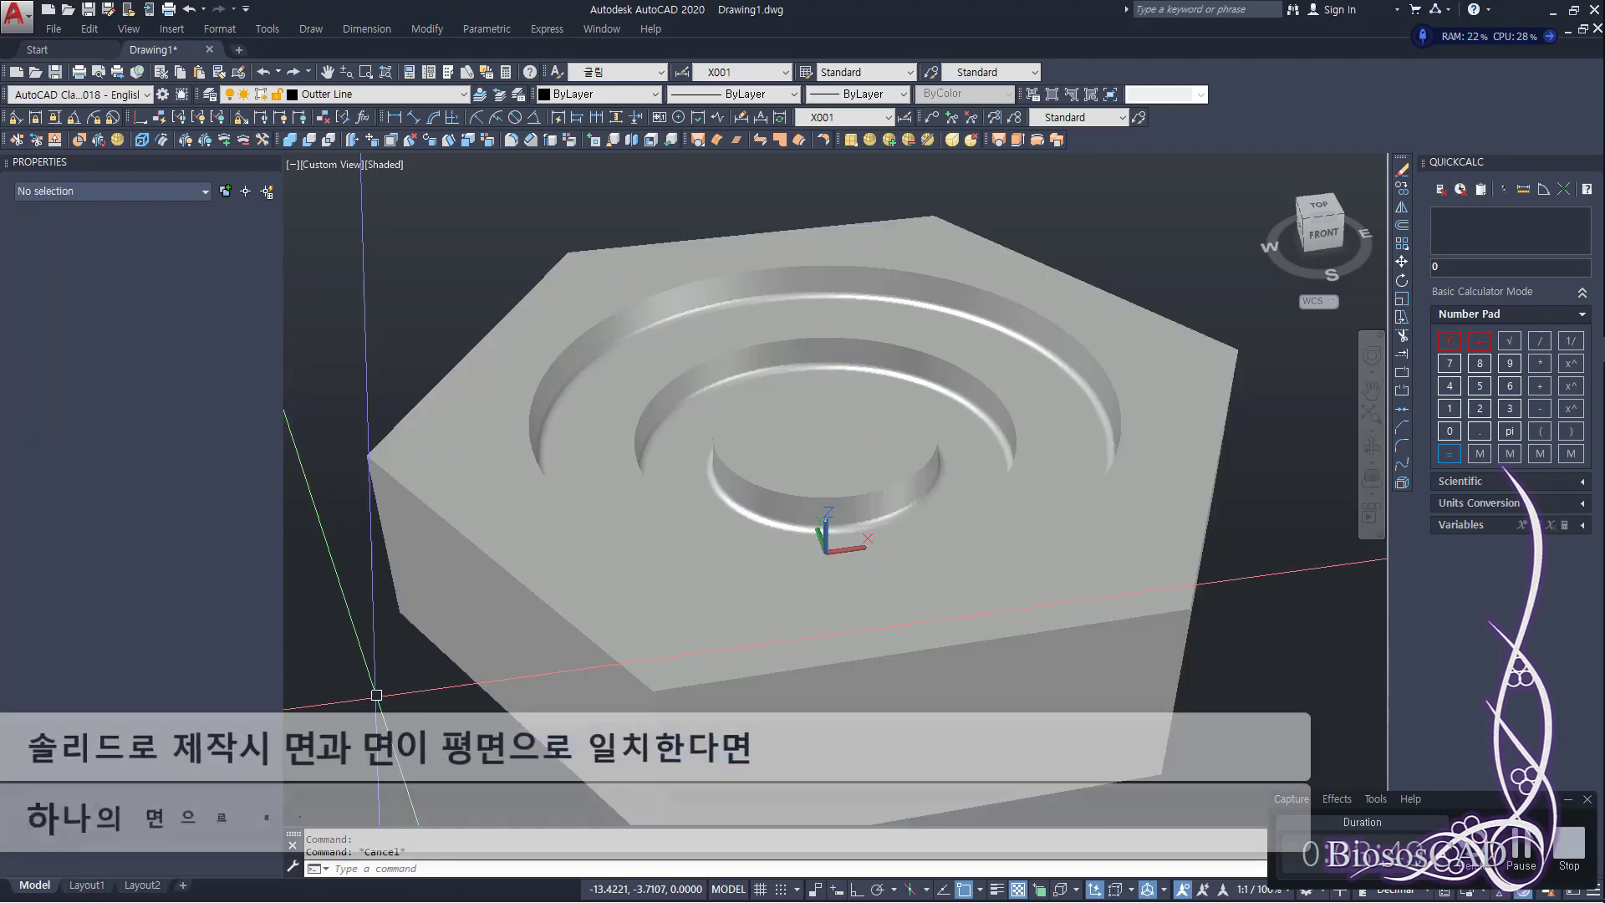
left_click(410, 496)
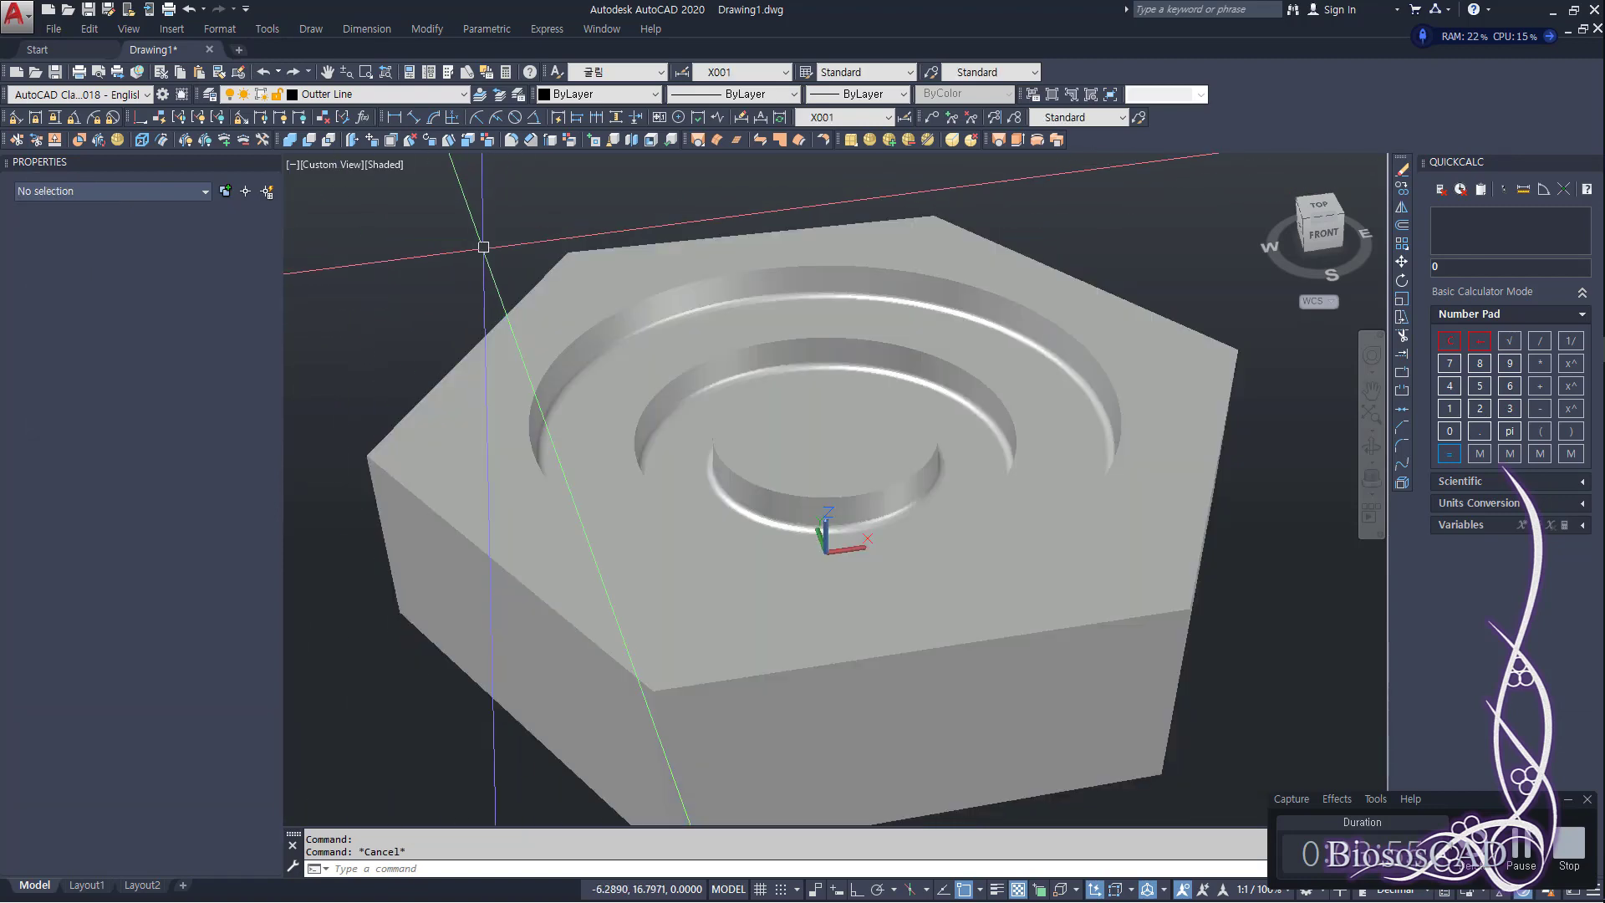
key("Return")
left_click_drag(780, 287, 826, 374)
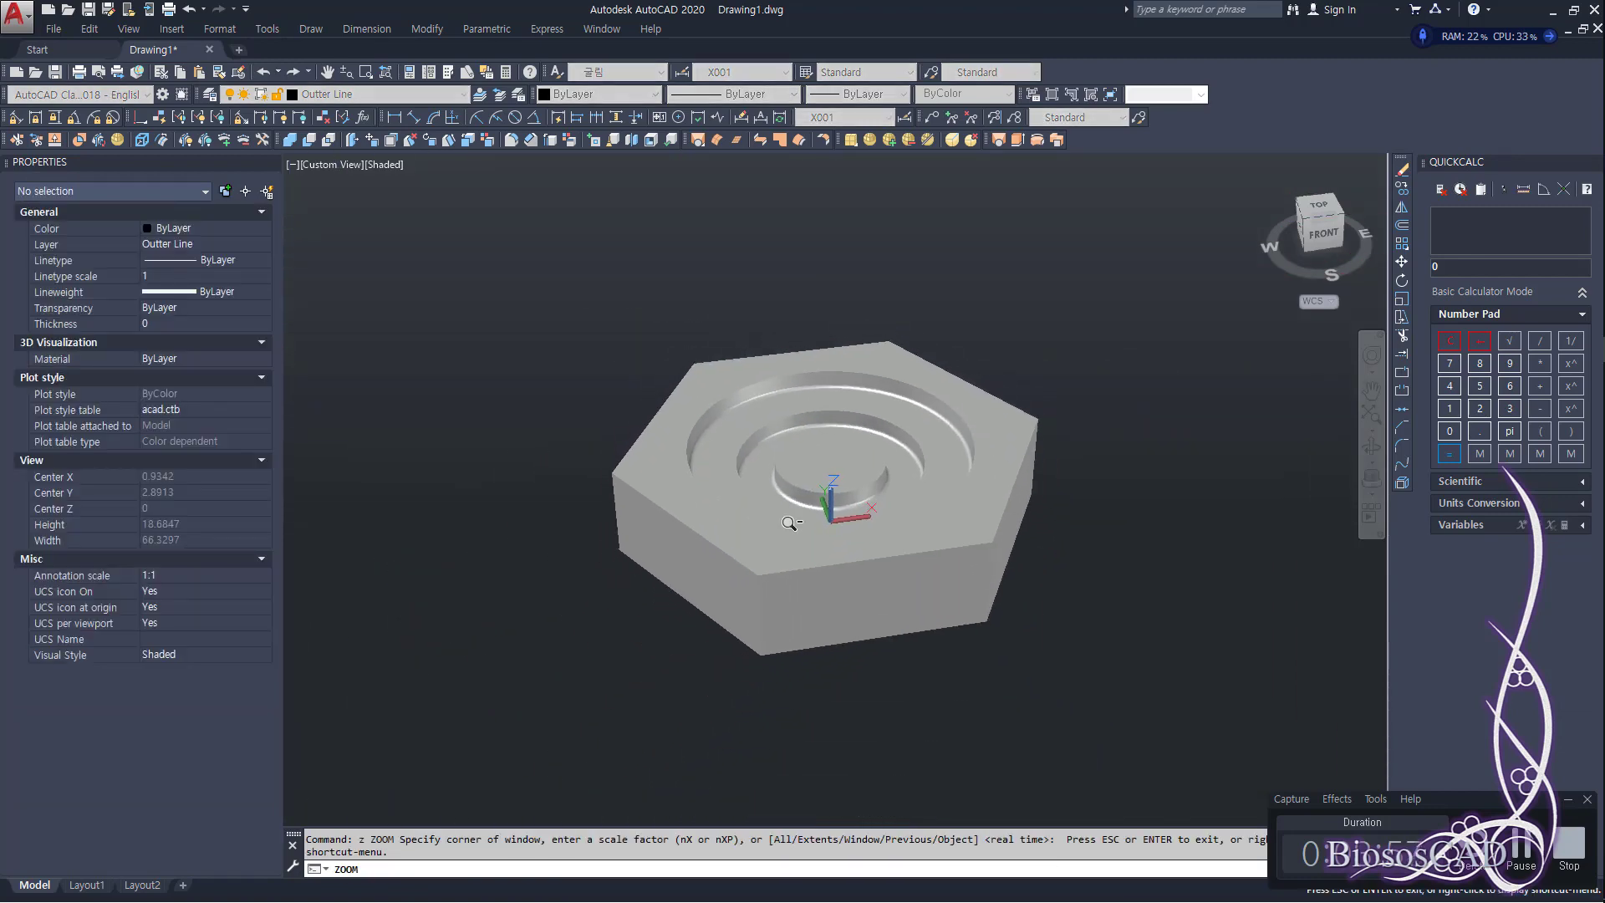
key("Escape")
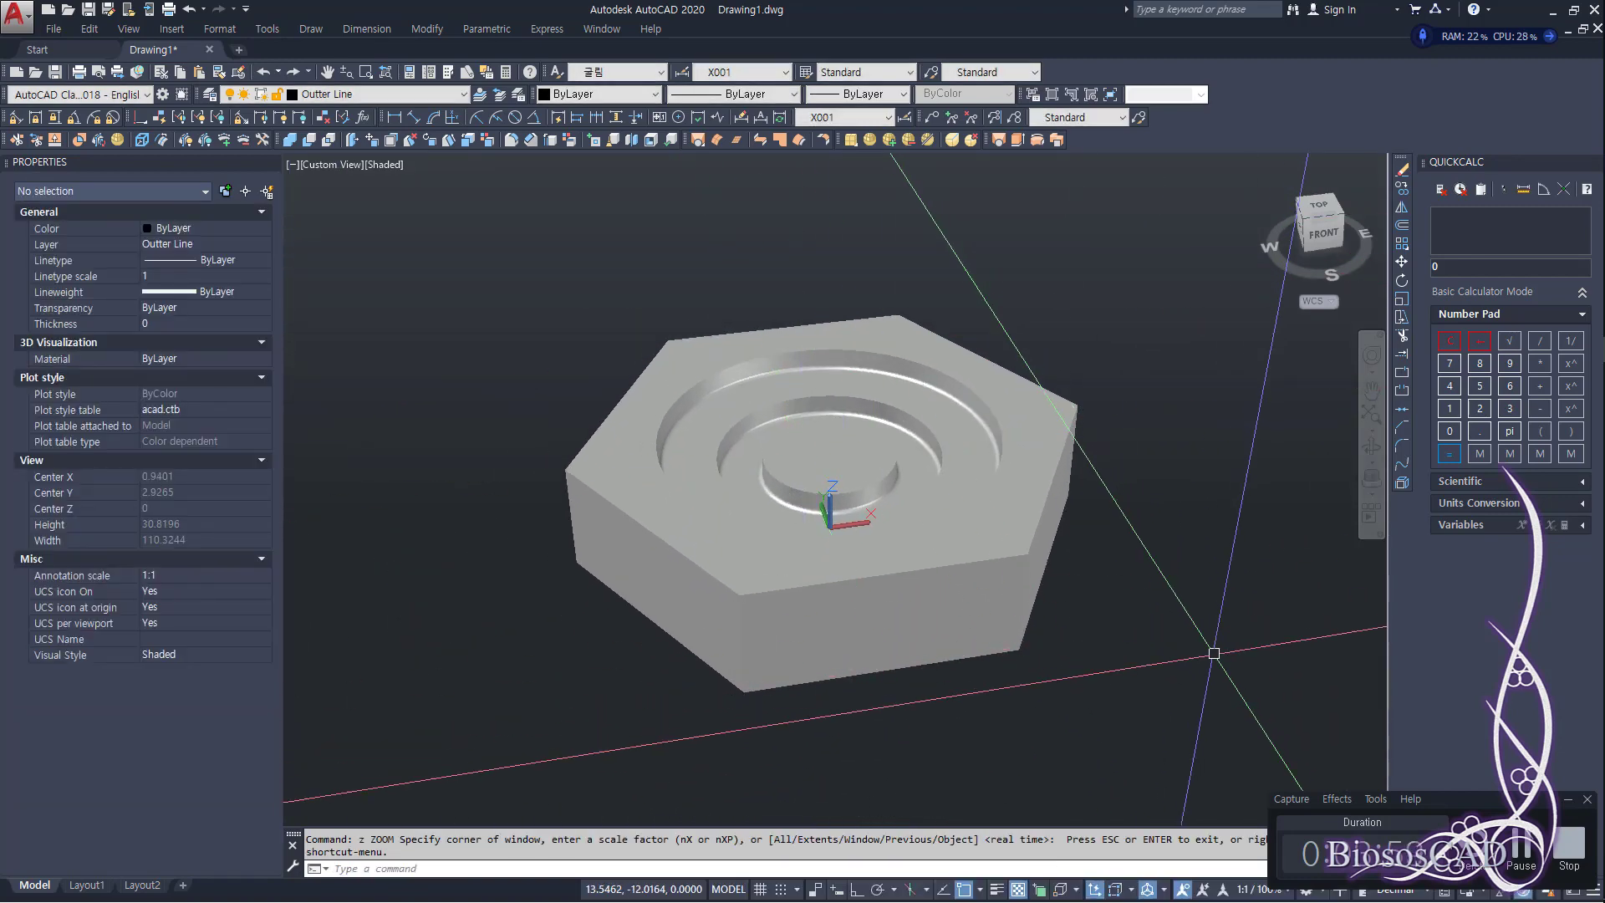
left_click_drag(1336, 278, 533, 311)
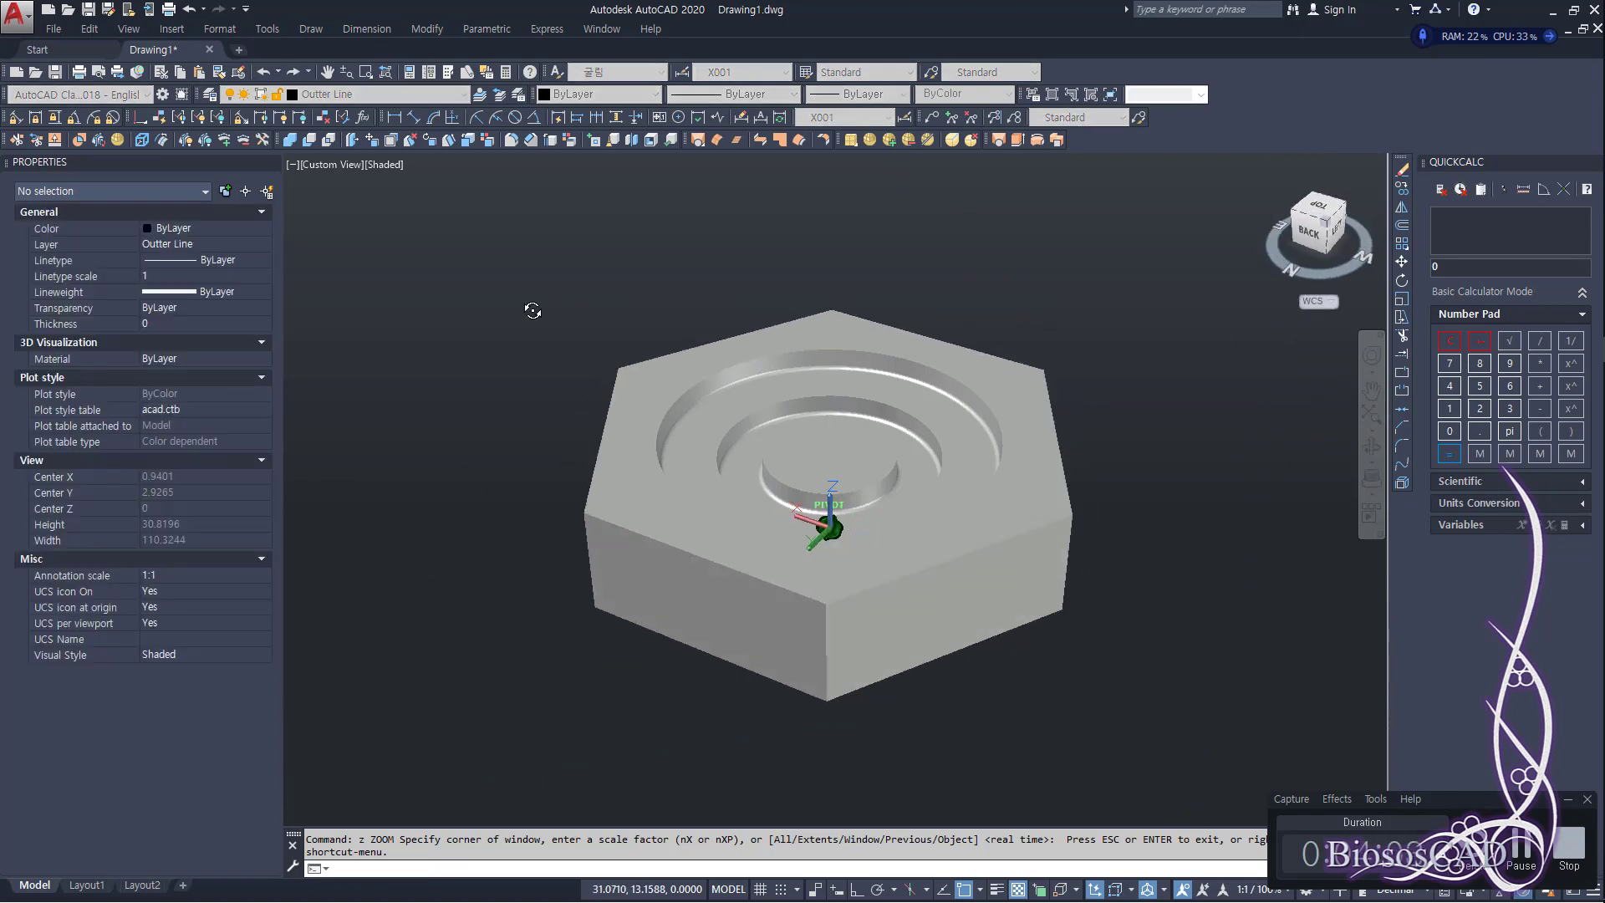
mouse_move(533, 310)
middle_mouse_down("shift")
mouse_move(1145, 291)
mouse_move(1064, 369)
middle_mouse_up("shift")
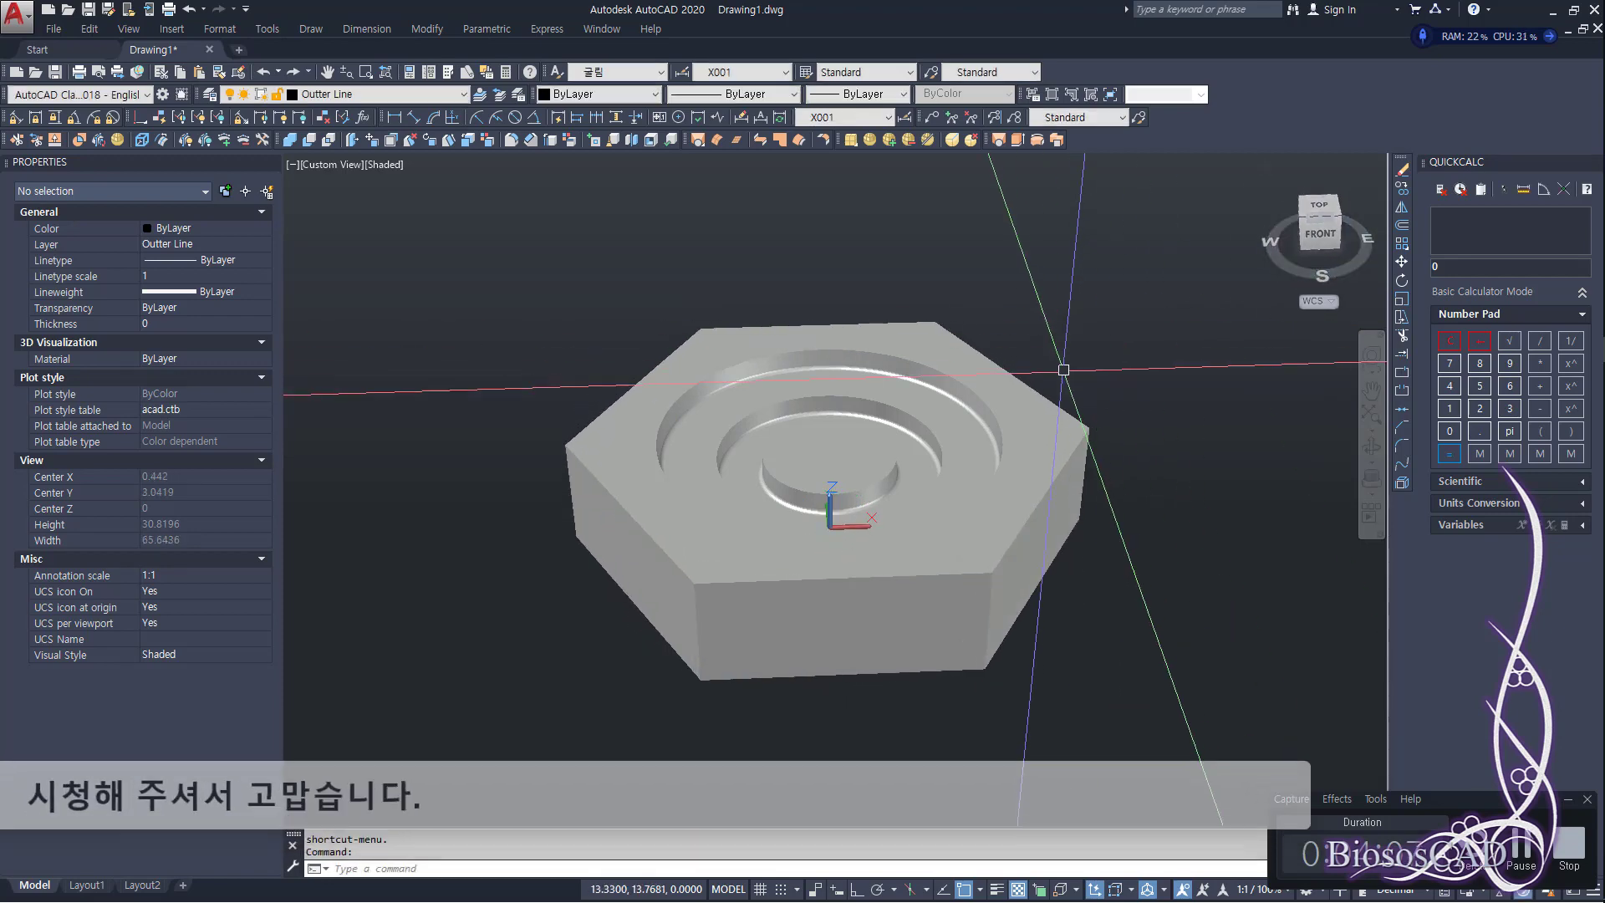
left_click(1057, 418)
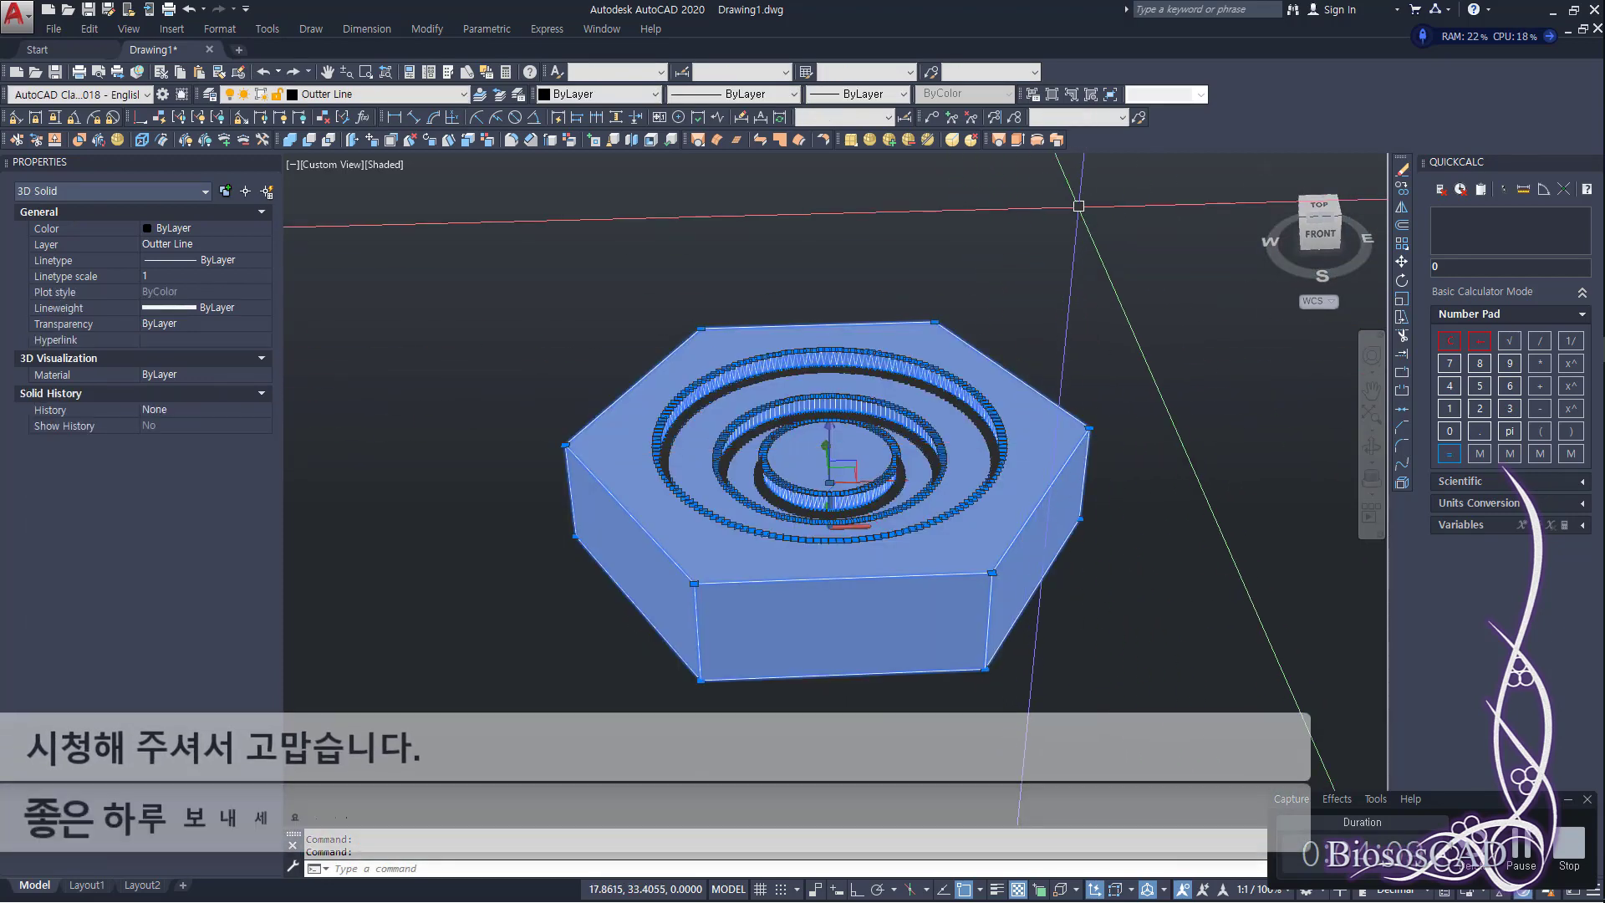
key("Escape")
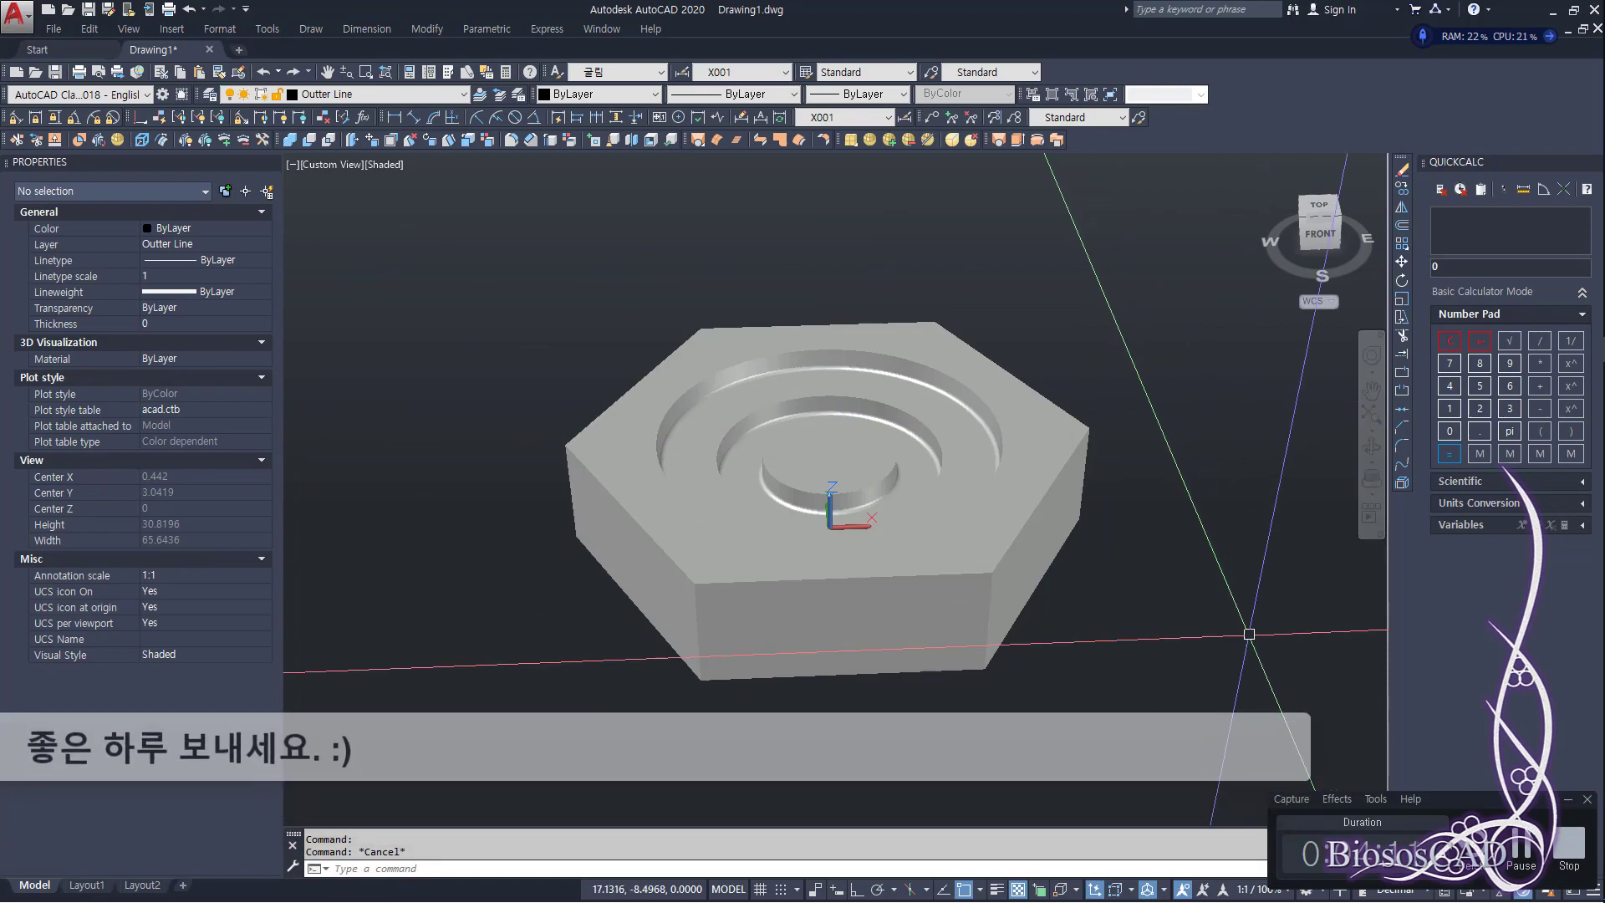